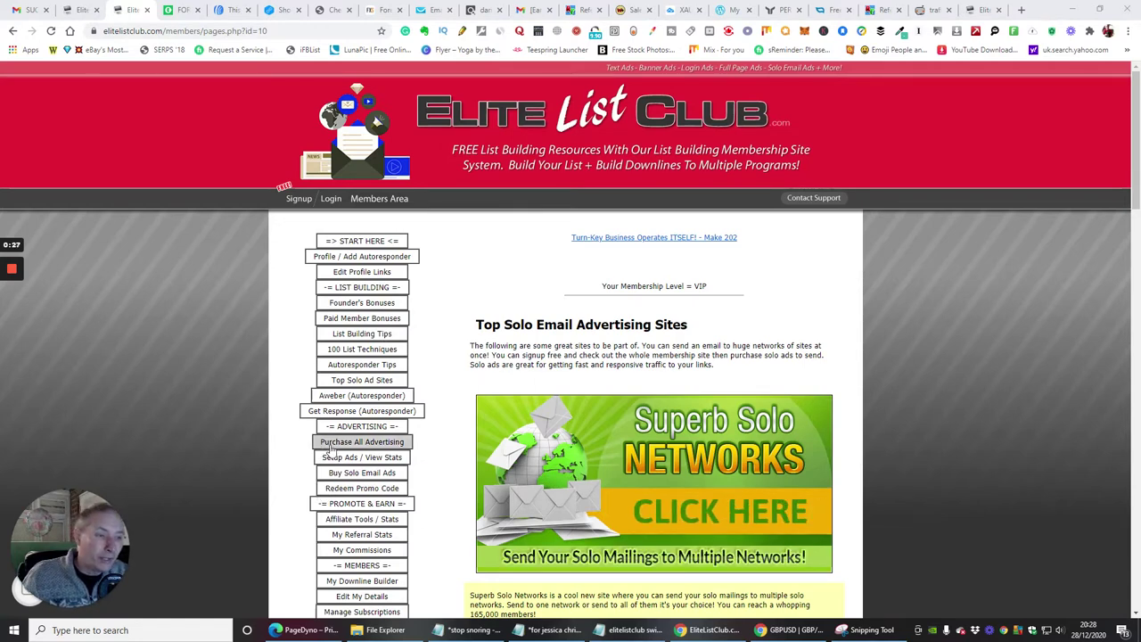
# Buy one solo ad with account credits from the Solo Ads section, closing the referral popup.
pyautogui.click(332, 447)
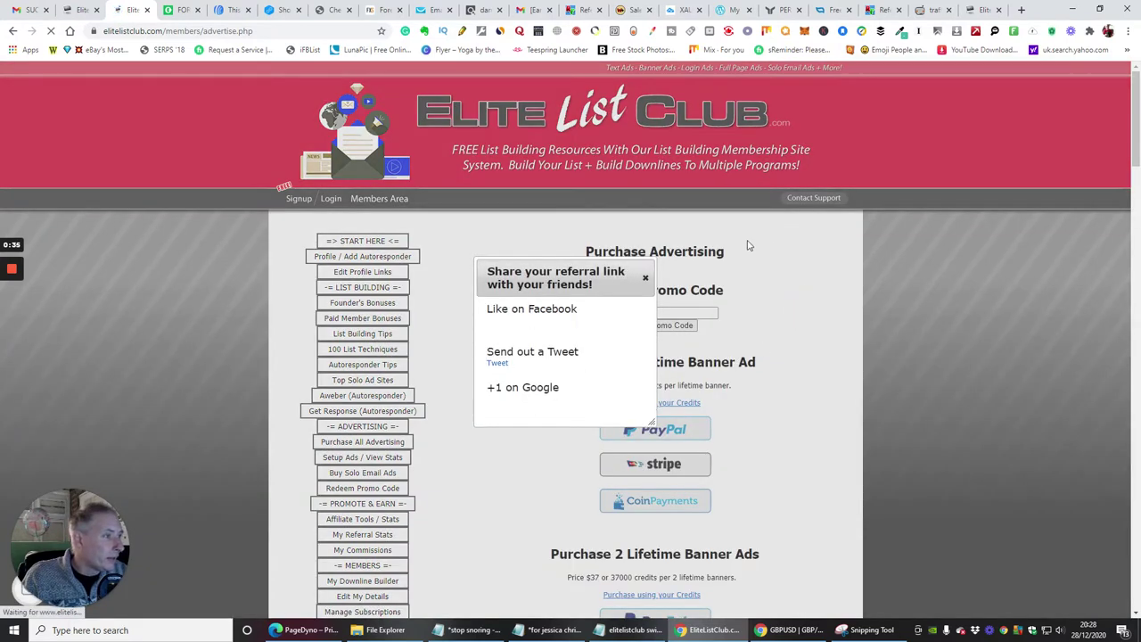
pyautogui.click(645, 282)
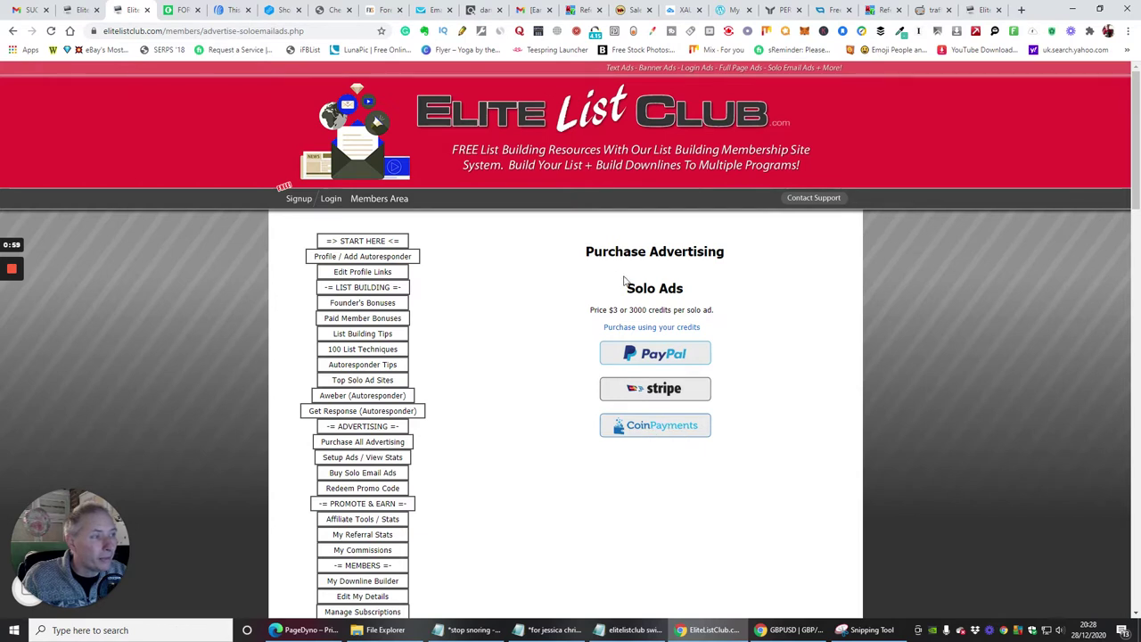
pyautogui.click(649, 327)
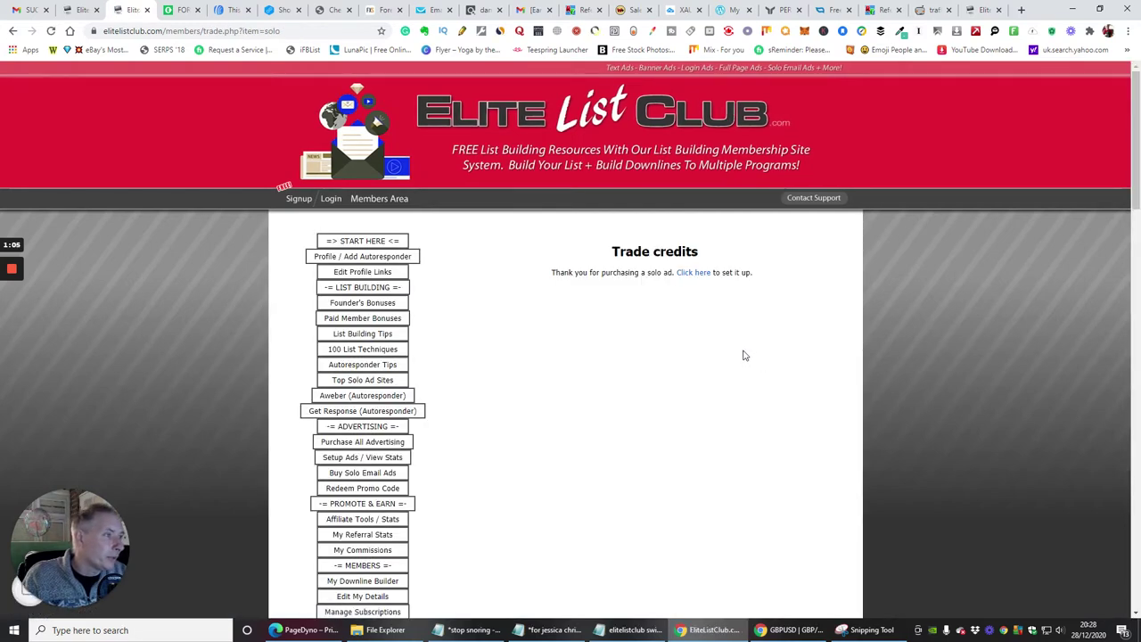
# Continue to set up the purchased solo ad and scroll down to the empty 'Add your solo ad' form.
pyautogui.click(692, 274)
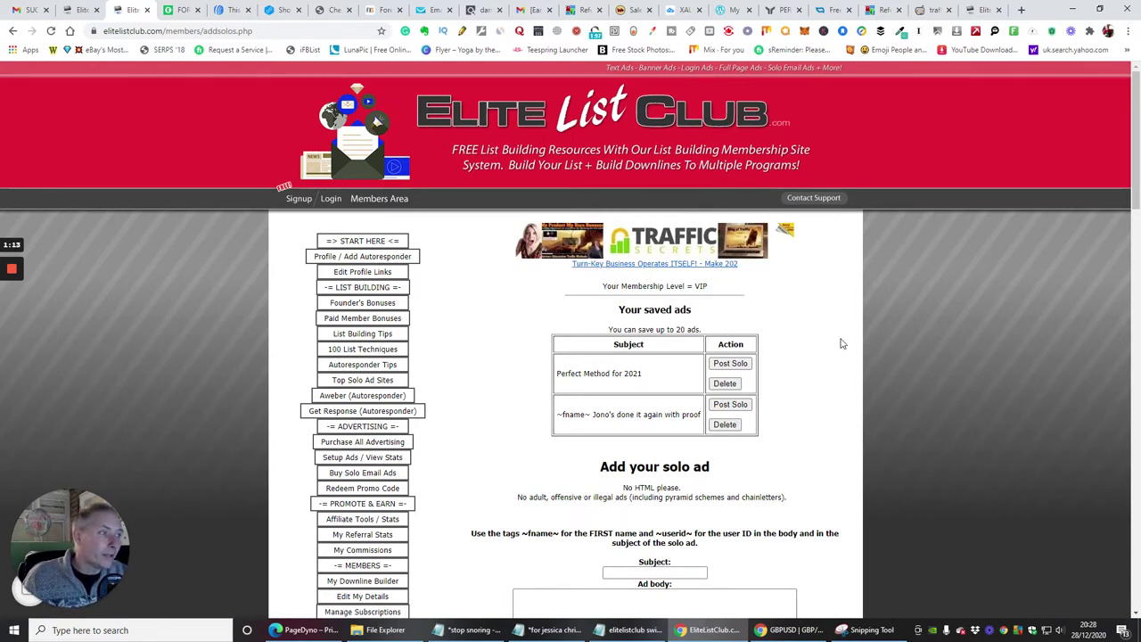
pyautogui.scroll(-3, 730, 306)
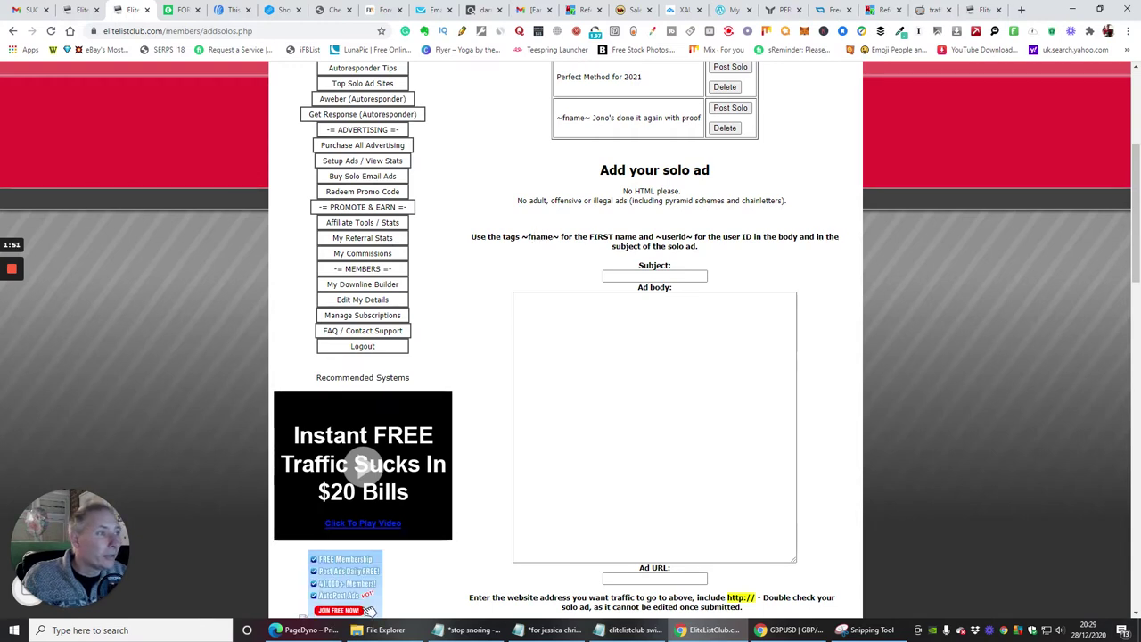
# Copy the ~fname~ tag from the instructions and paste it into both the Subject and Ad body.
pyautogui.moveTo(522, 236); pyautogui.dragTo(556, 236)
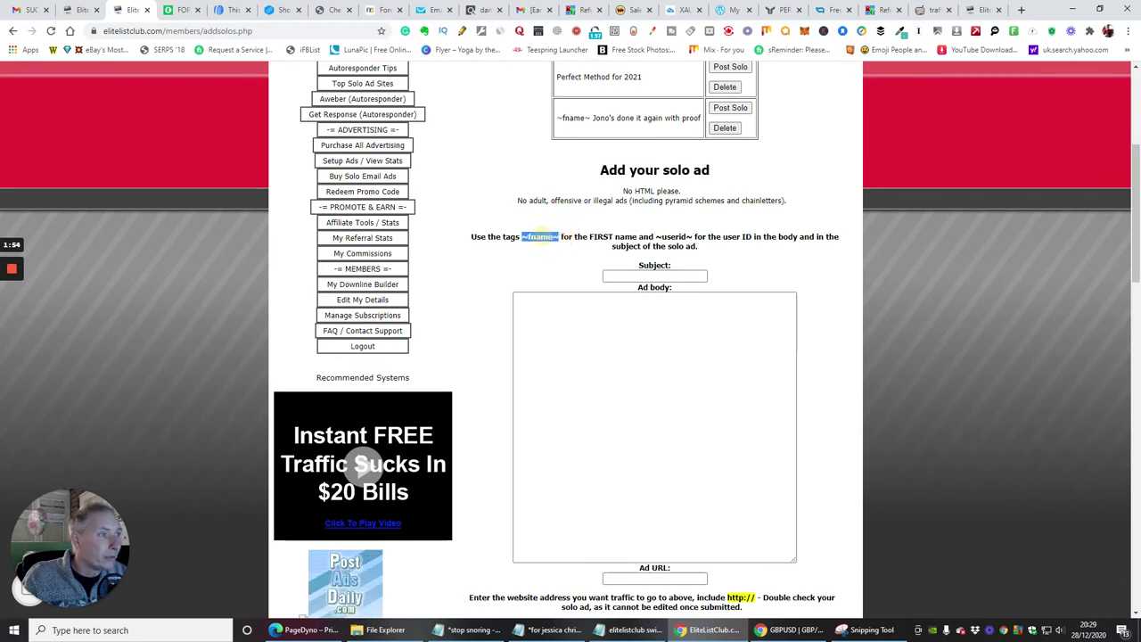
pyautogui.rightClick(542, 239)
pyautogui.click(545, 245)
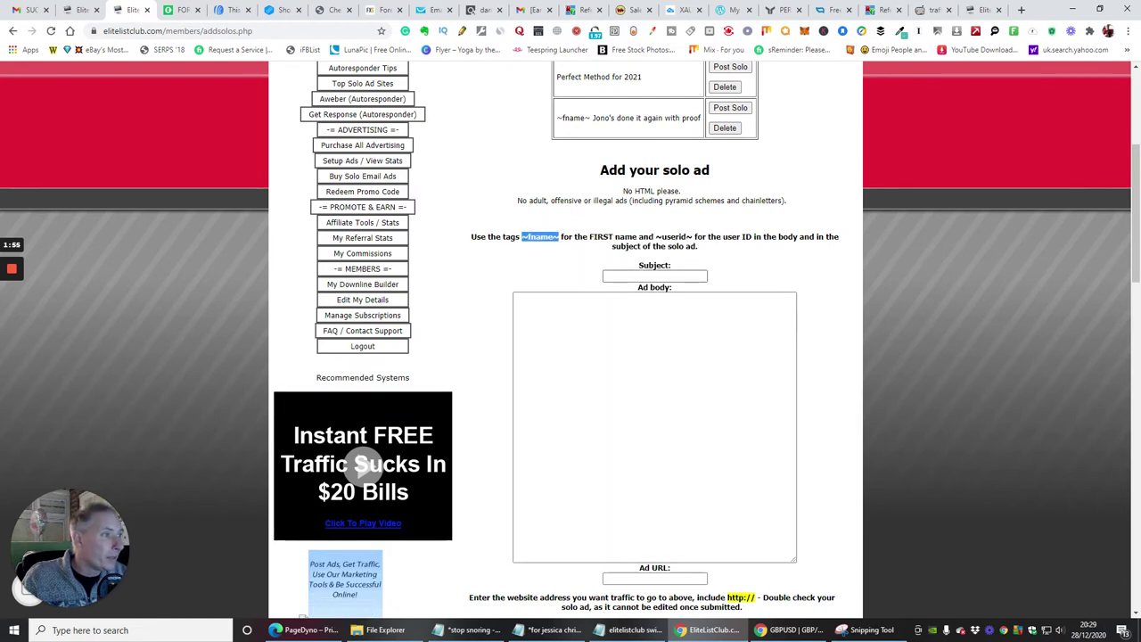
pyautogui.click(611, 276)
pyautogui.rightClick(609, 277)
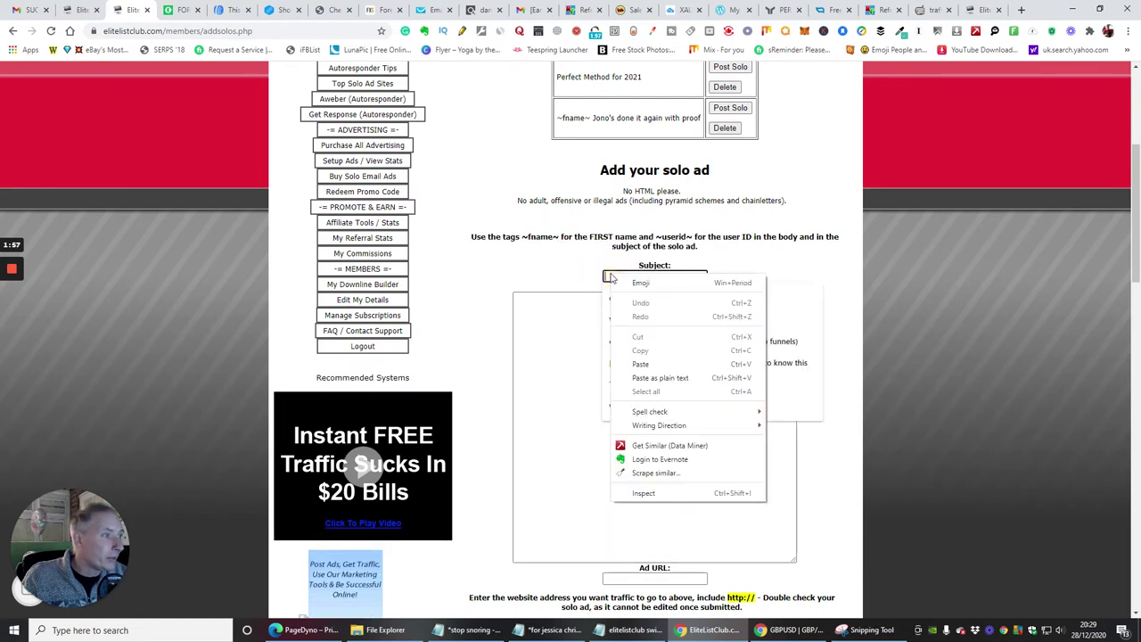
pyautogui.click(631, 364)
pyautogui.click(538, 310)
pyautogui.rightClick(538, 314)
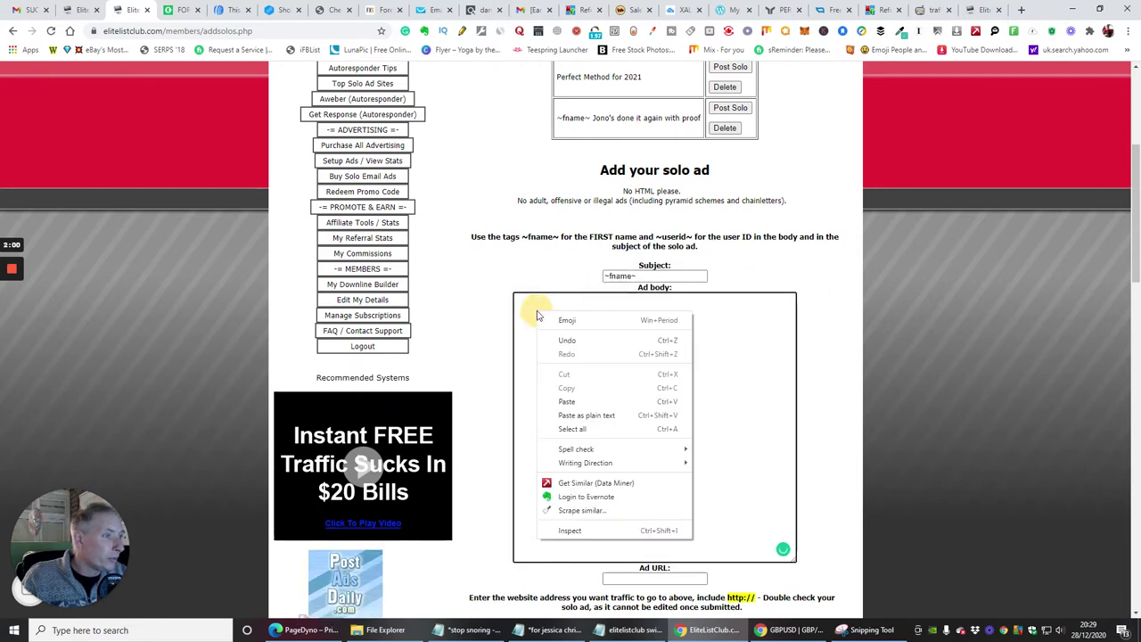
pyautogui.click(566, 401)
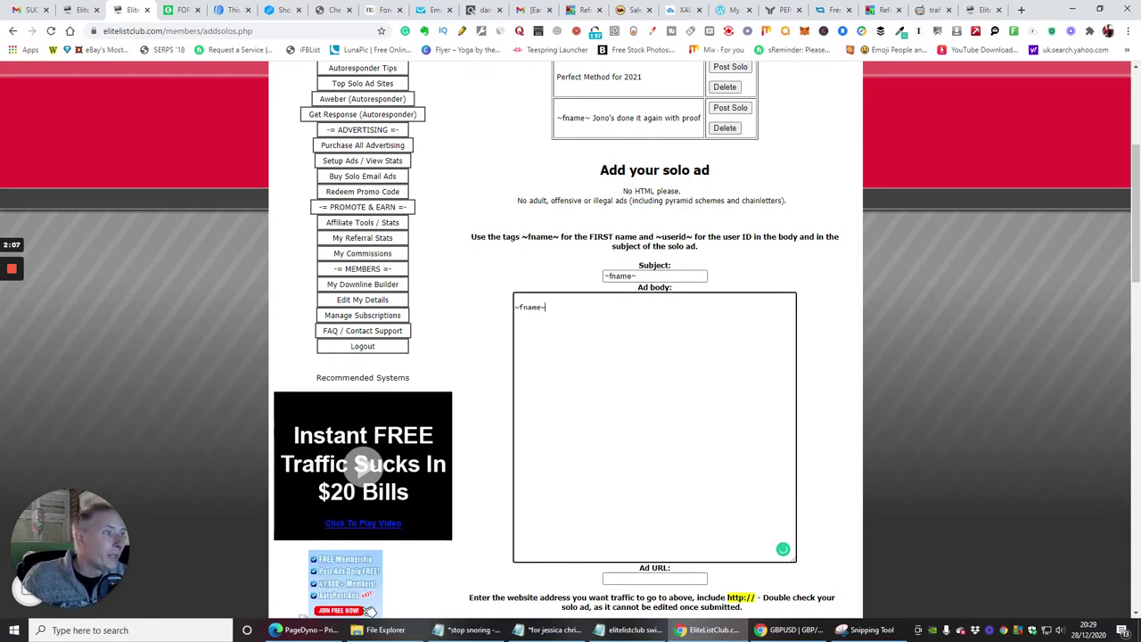
pyautogui.click(645, 275)
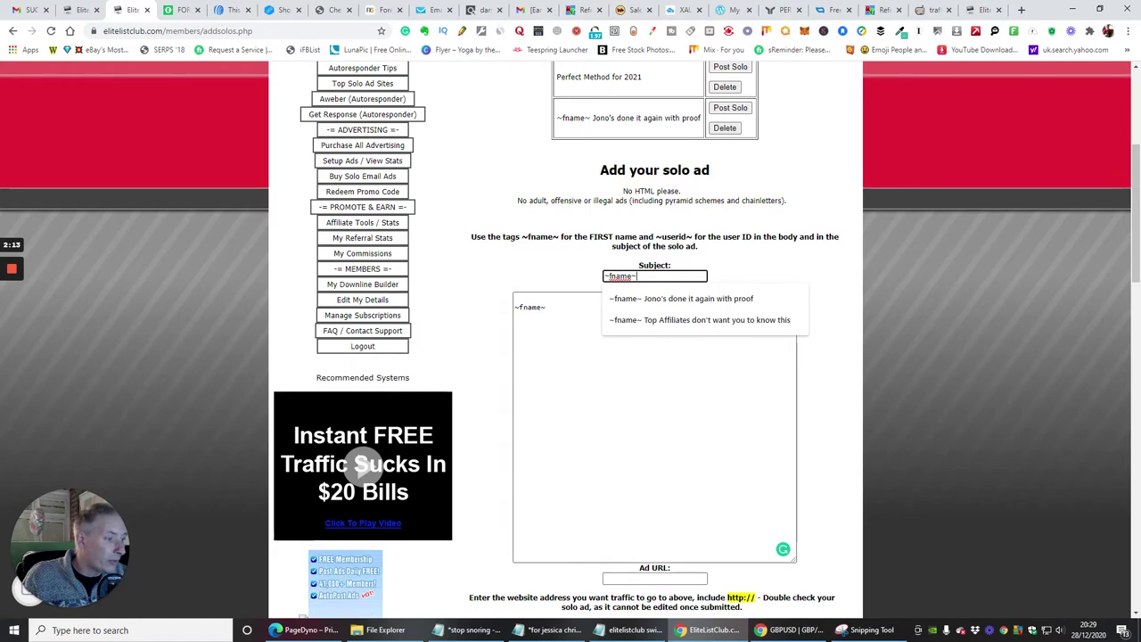
# Append the Notepad headline 'Top Affiliates don't want you to know this' to the Subject after ~fname~.
pyautogui.click(627, 633)
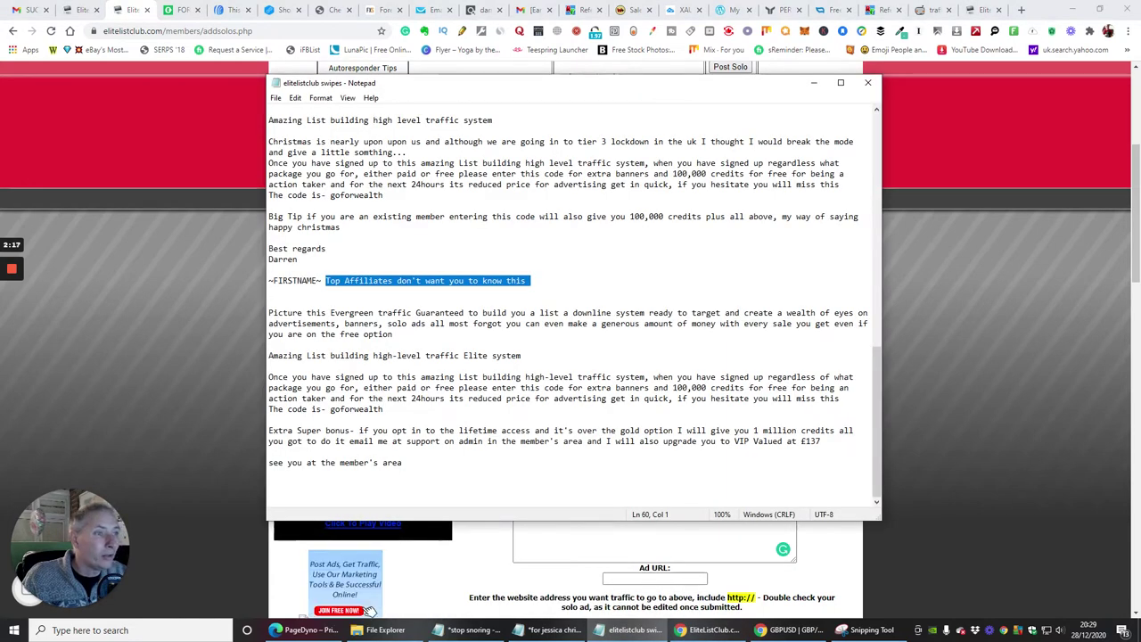
pyautogui.rightClick(465, 287)
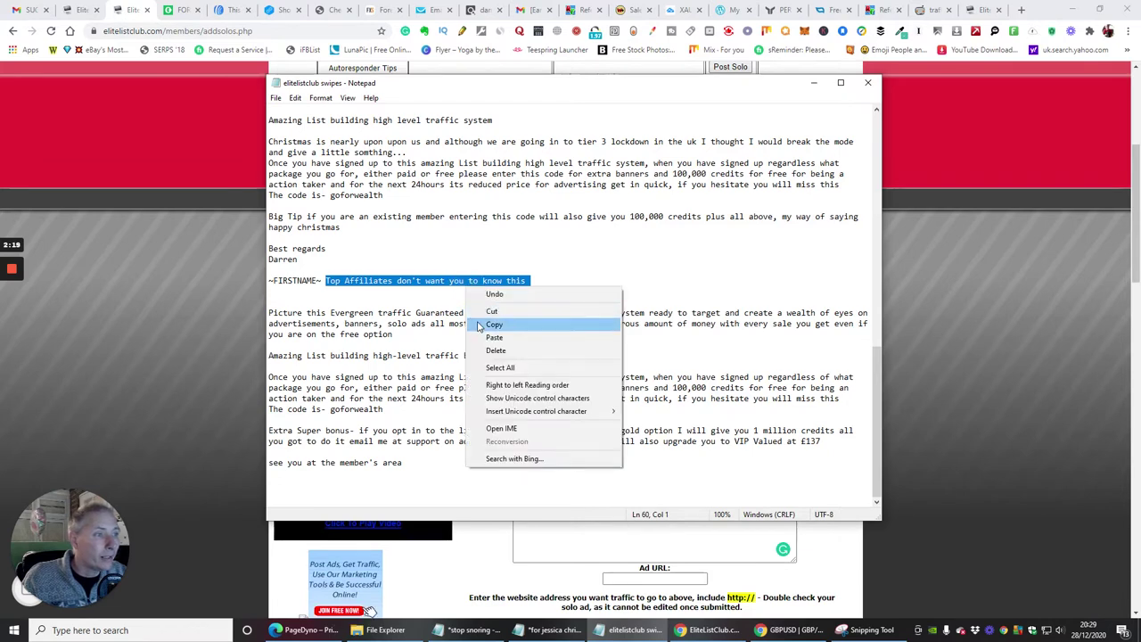
pyautogui.click(477, 323)
pyautogui.click(488, 543)
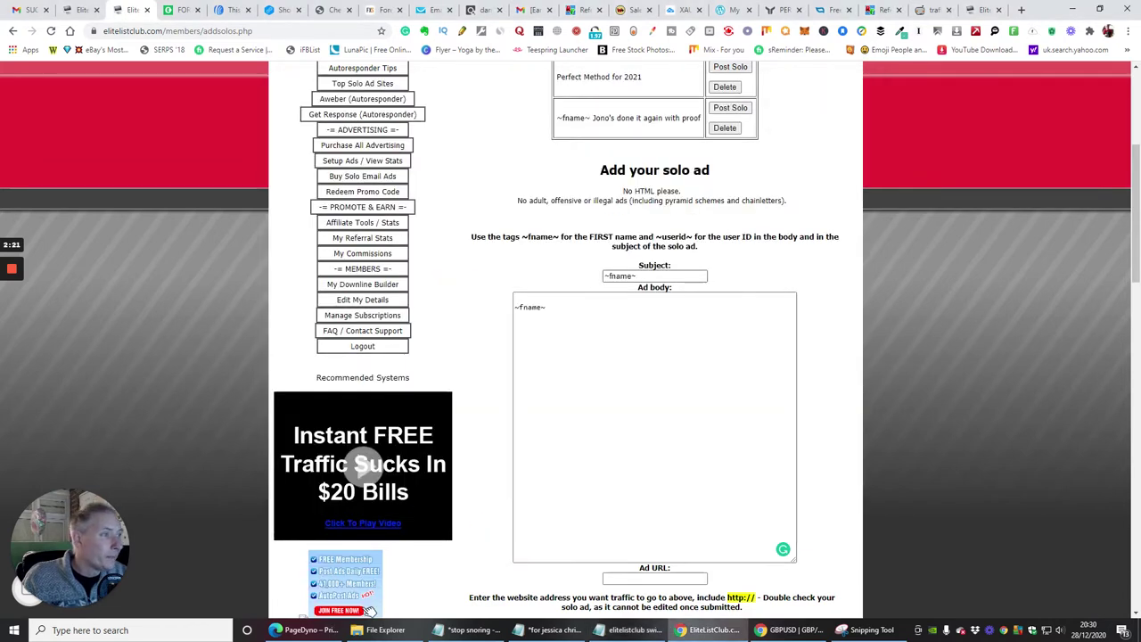
pyautogui.click(650, 272)
pyautogui.rightClick(651, 275)
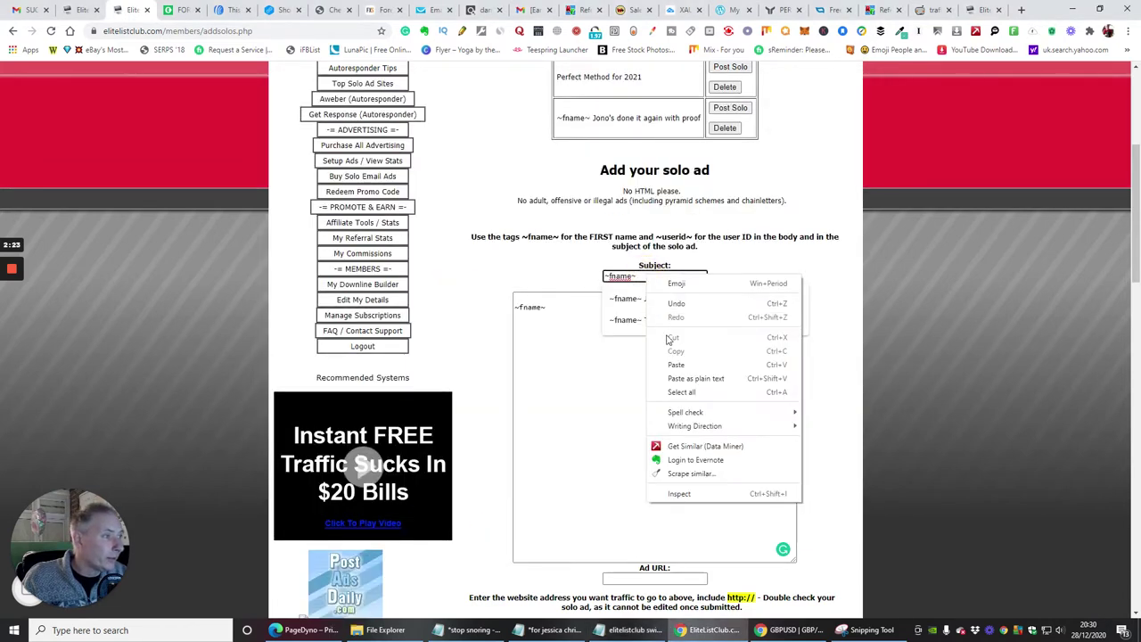
pyautogui.click(675, 365)
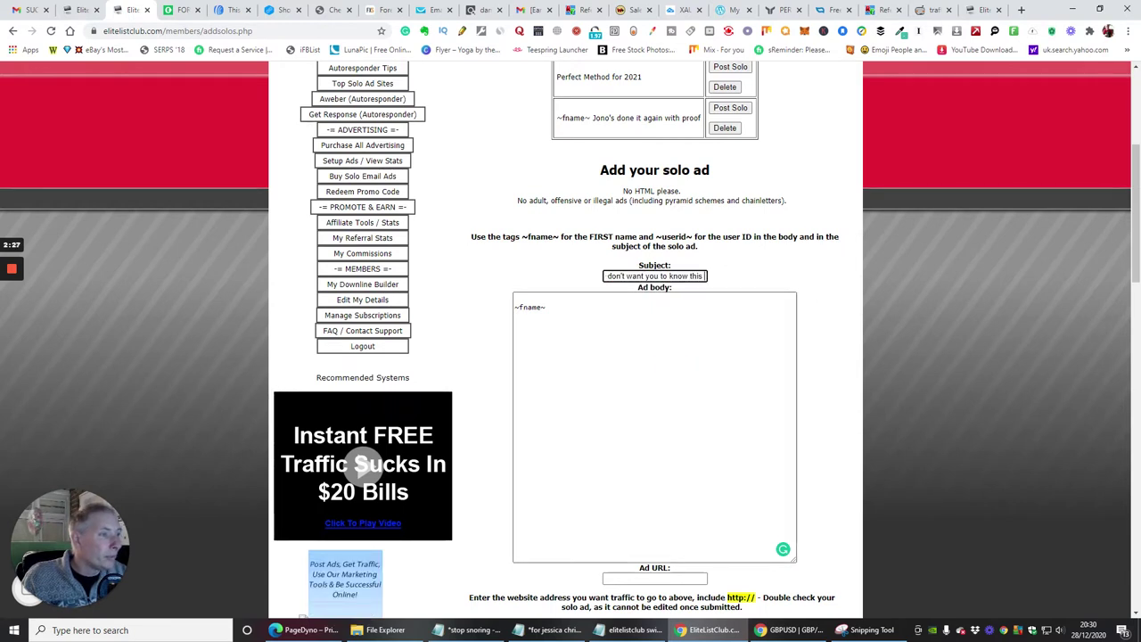
pyautogui.click(587, 317)
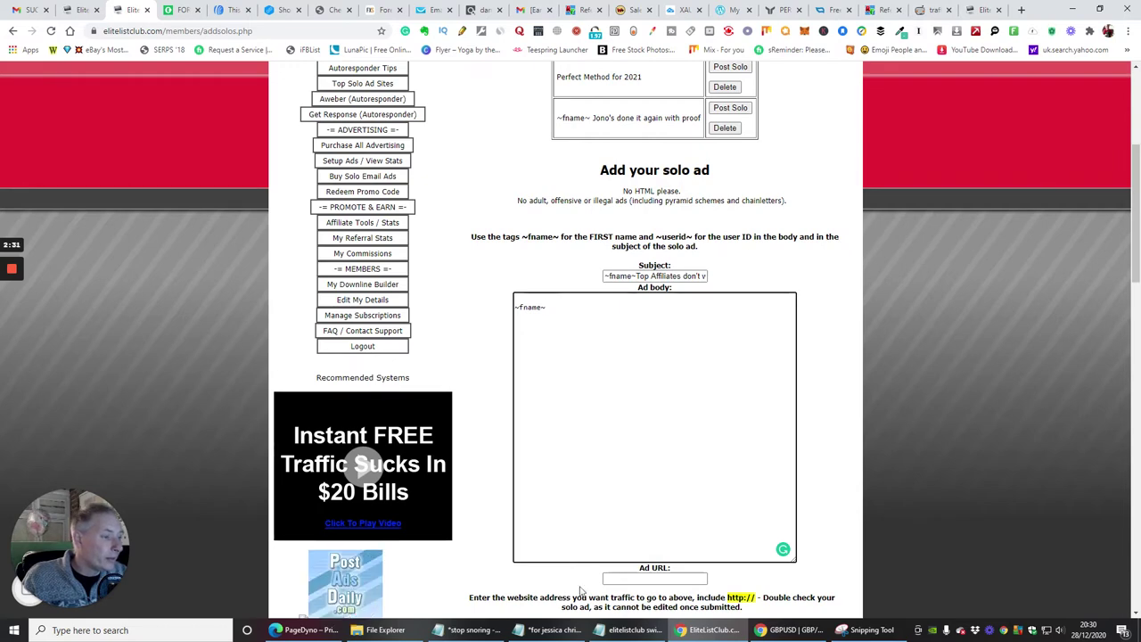
pyautogui.click(634, 630)
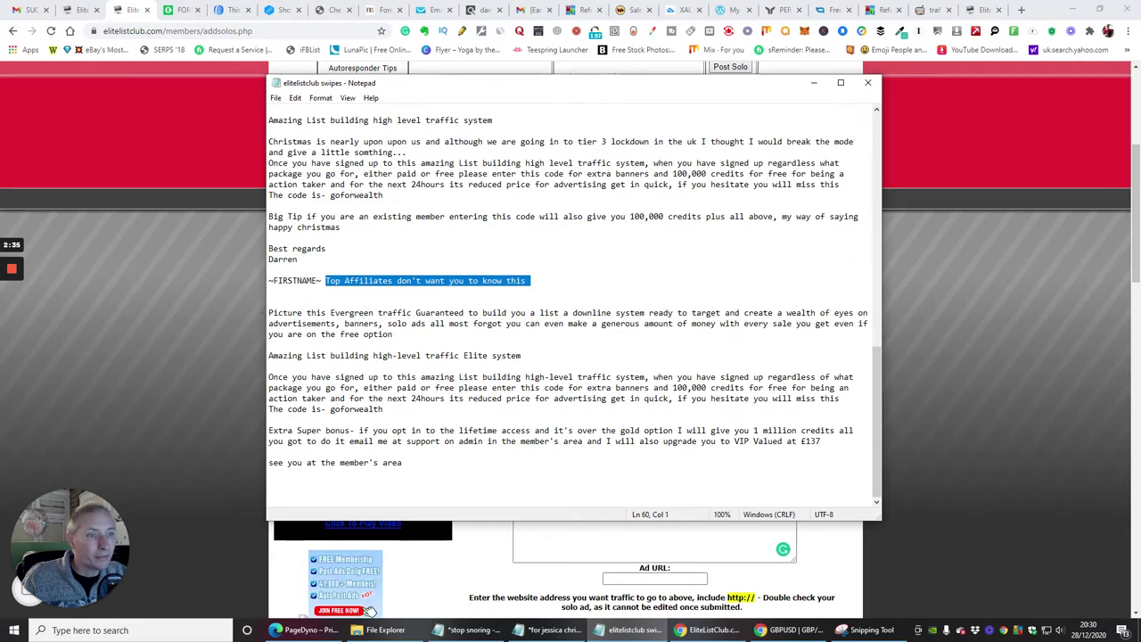
# Paste the swipe text from 'Picture this' through the sign-off into the Ad body after ~fname~.
pyautogui.moveTo(268, 313); pyautogui.dragTo(536, 462)
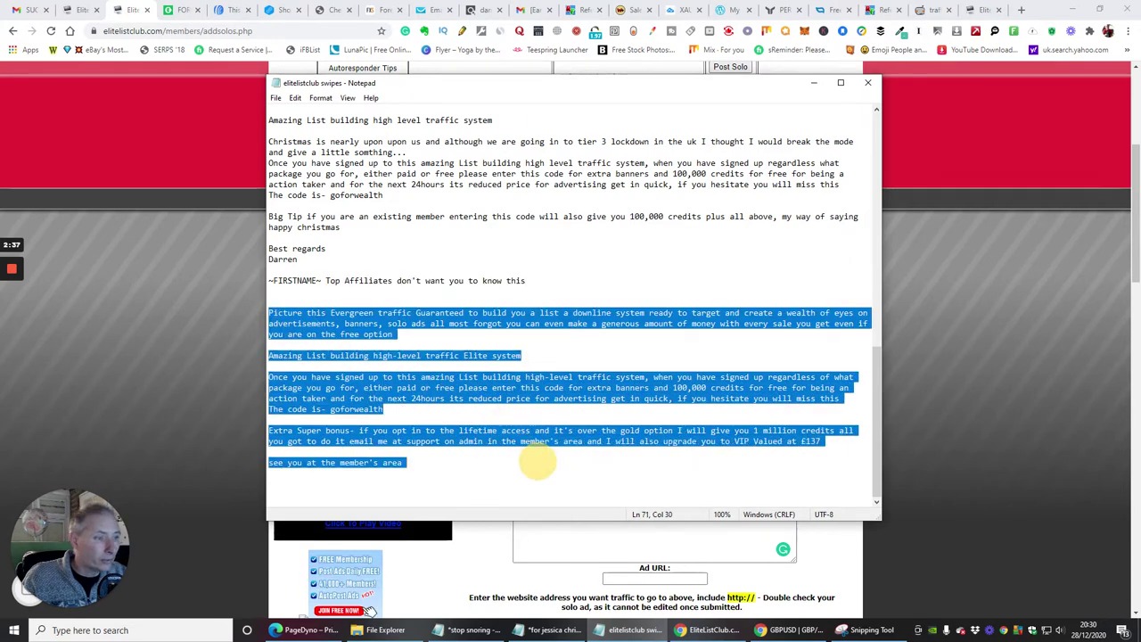
pyautogui.rightClick(501, 459)
pyautogui.click(510, 479)
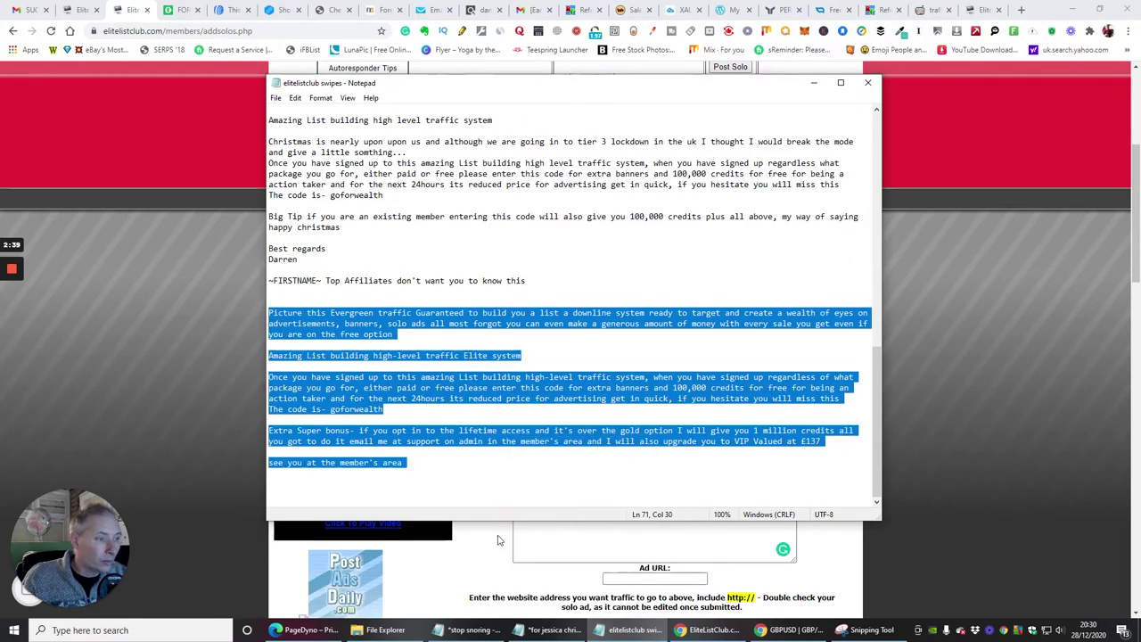
pyautogui.click(484, 534)
pyautogui.rightClick(536, 330)
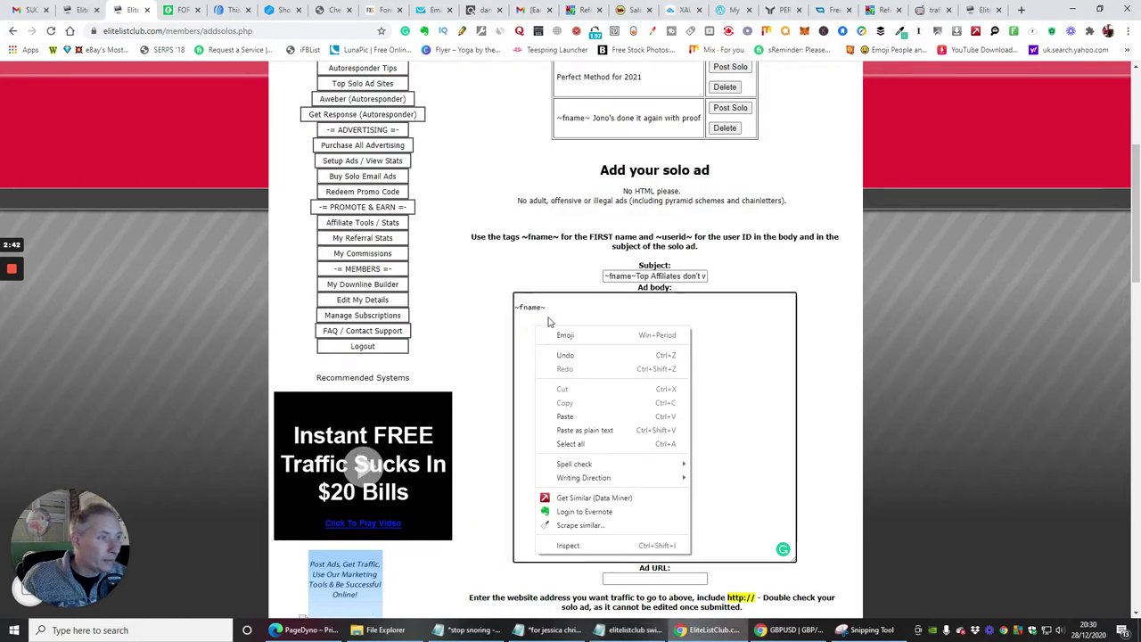
pyautogui.click(547, 307)
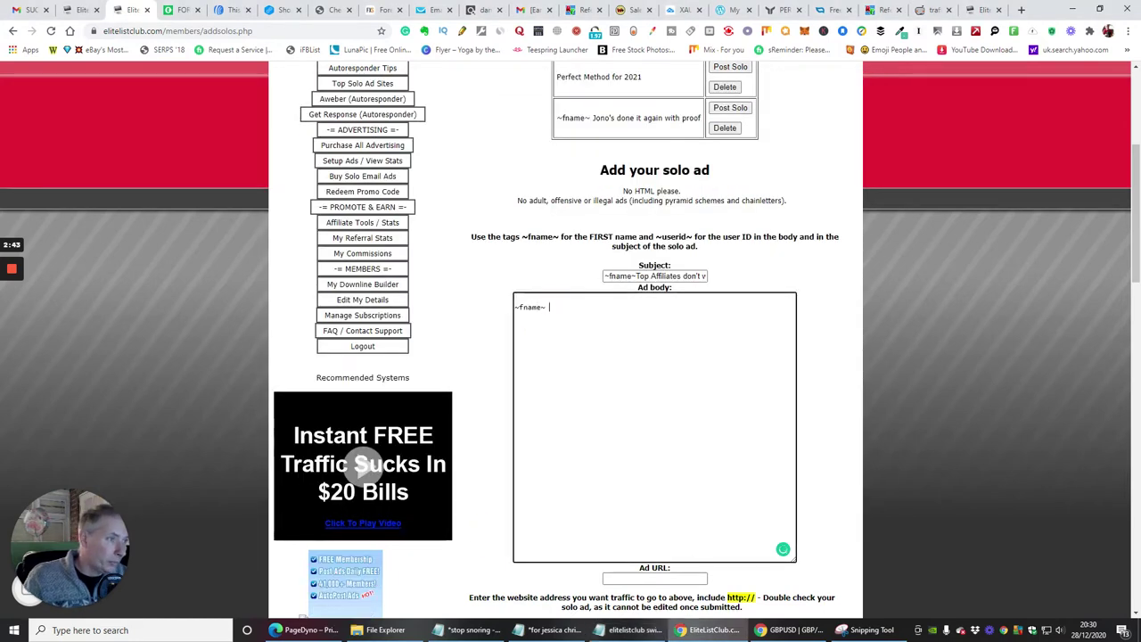
pyautogui.rightClick(555, 318)
pyautogui.click(586, 407)
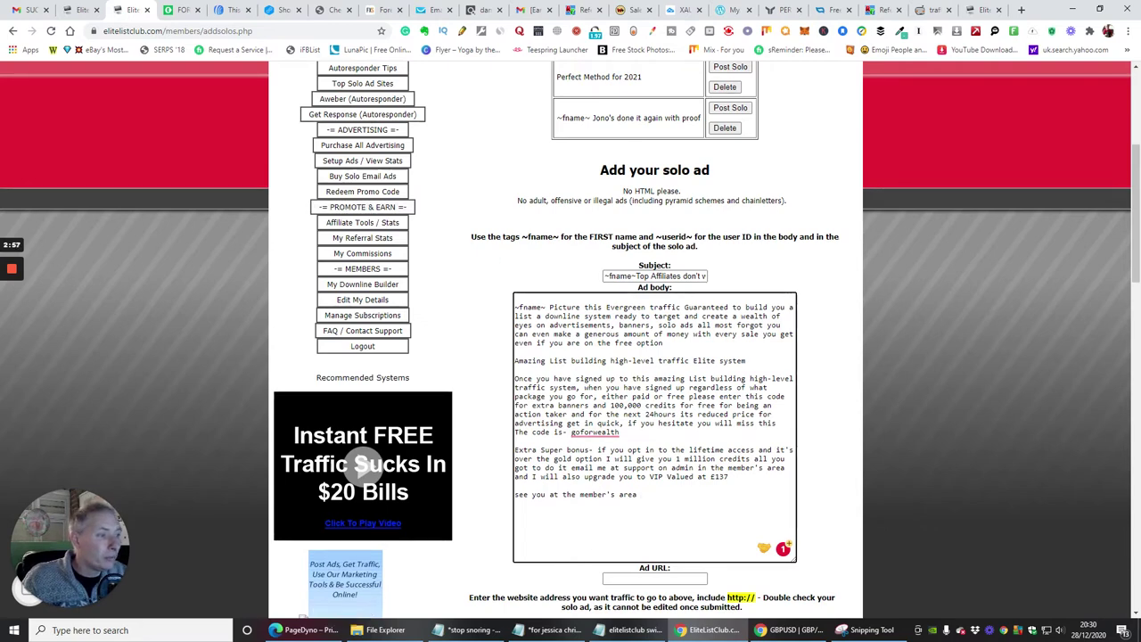
pyautogui.scroll(3, 440, 307)
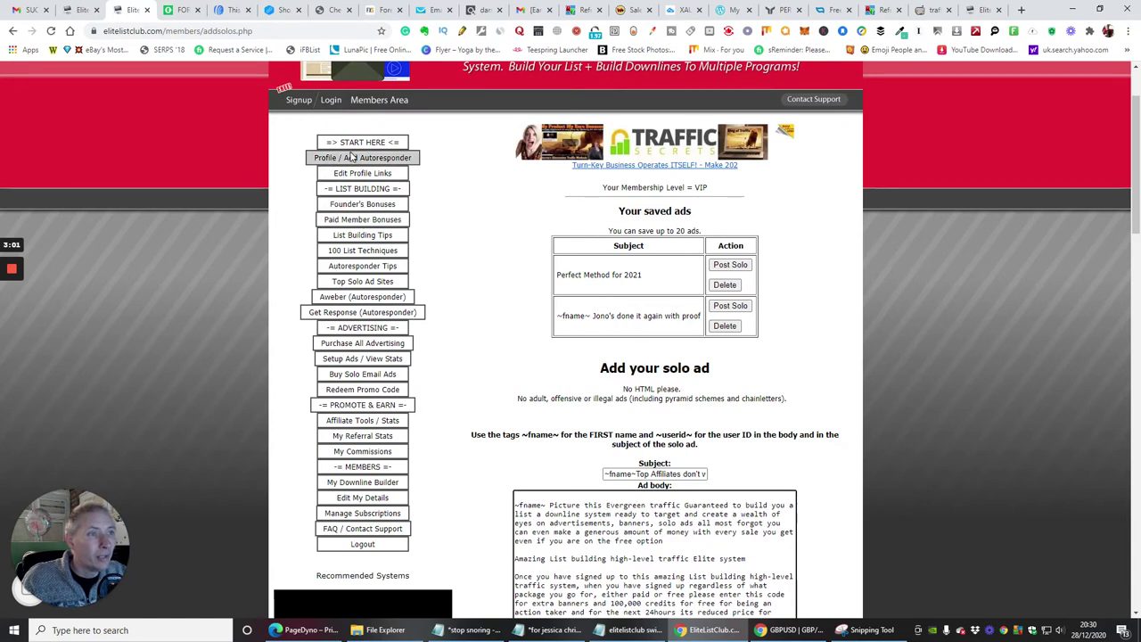
# Redeem the swipe's promo code from the Code field's autofill; the site reports it already used.
pyautogui.click(360, 389)
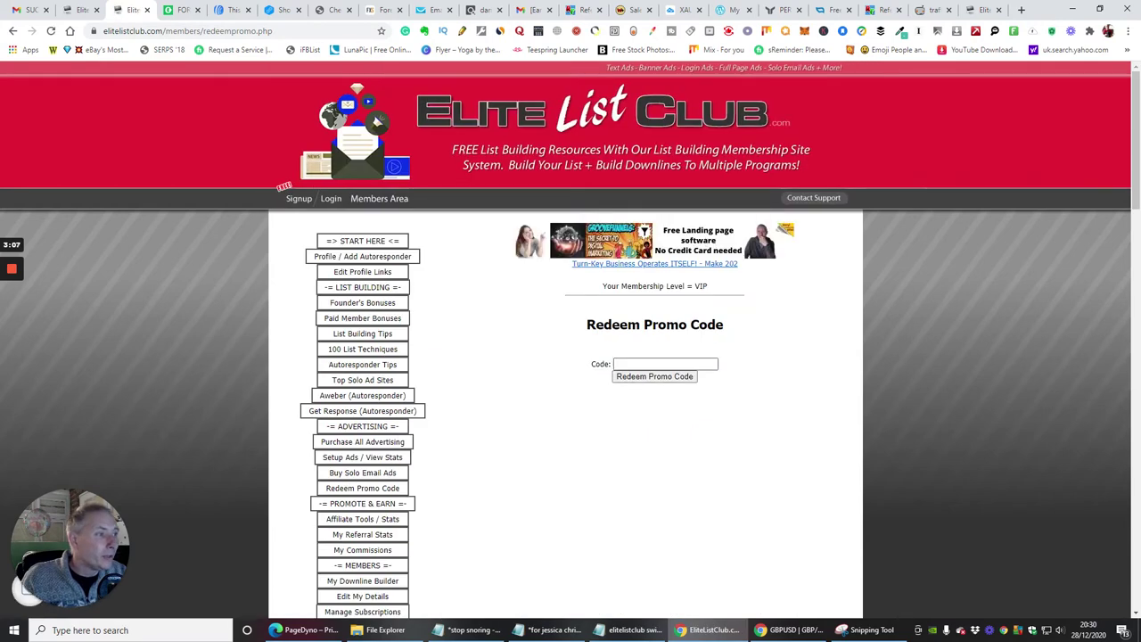
pyautogui.click(624, 365)
pyautogui.click(628, 385)
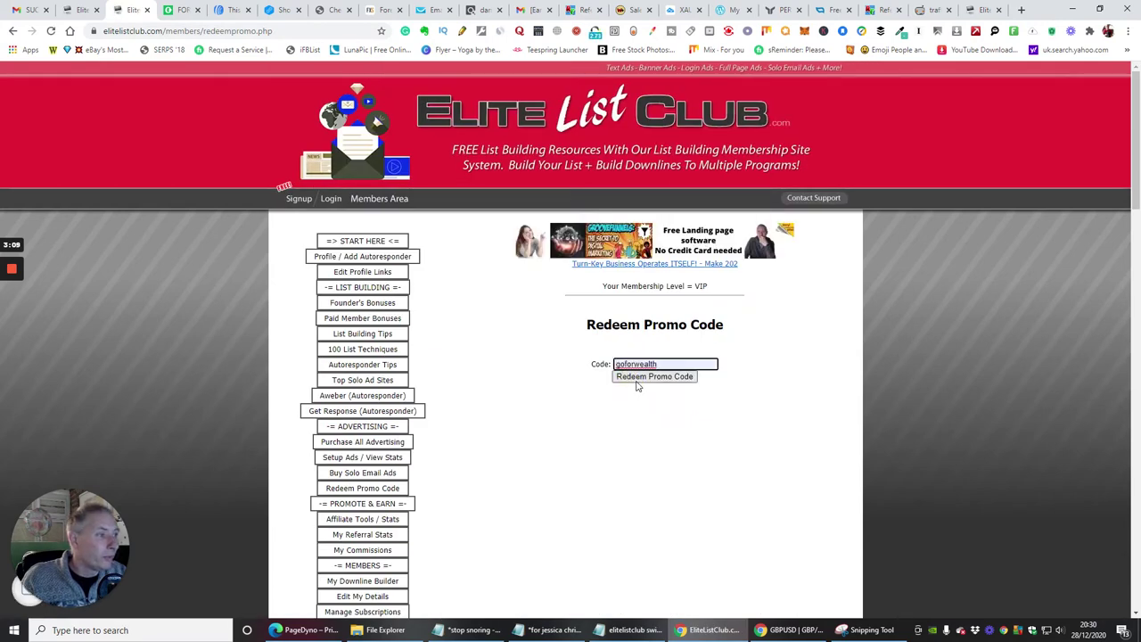
pyautogui.click(638, 376)
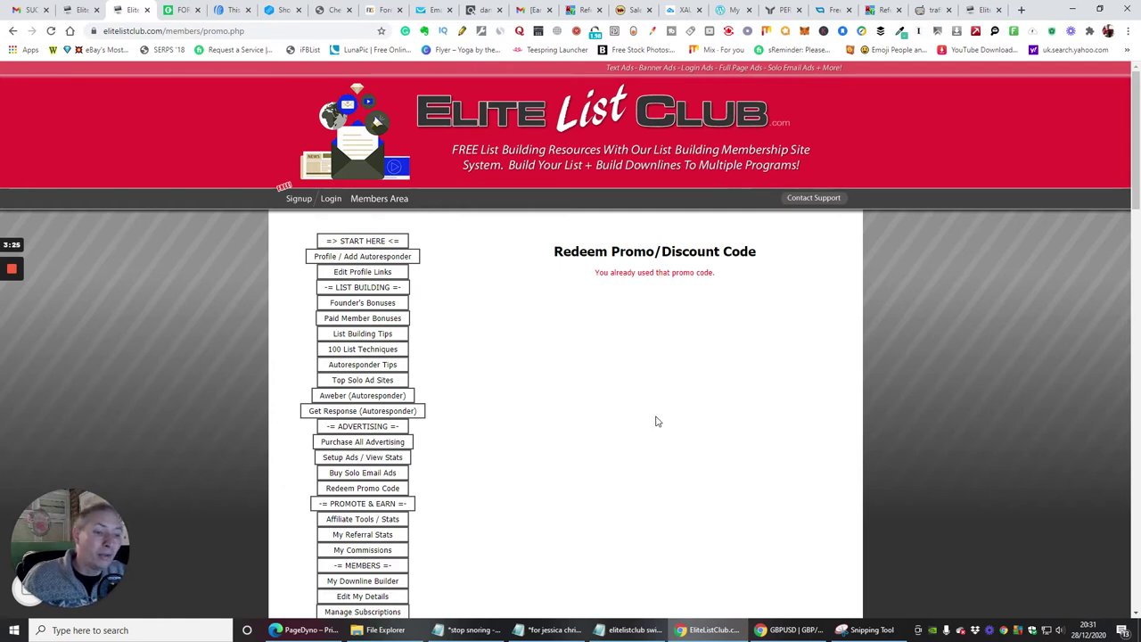
pyautogui.scroll(-1, 530, 344)
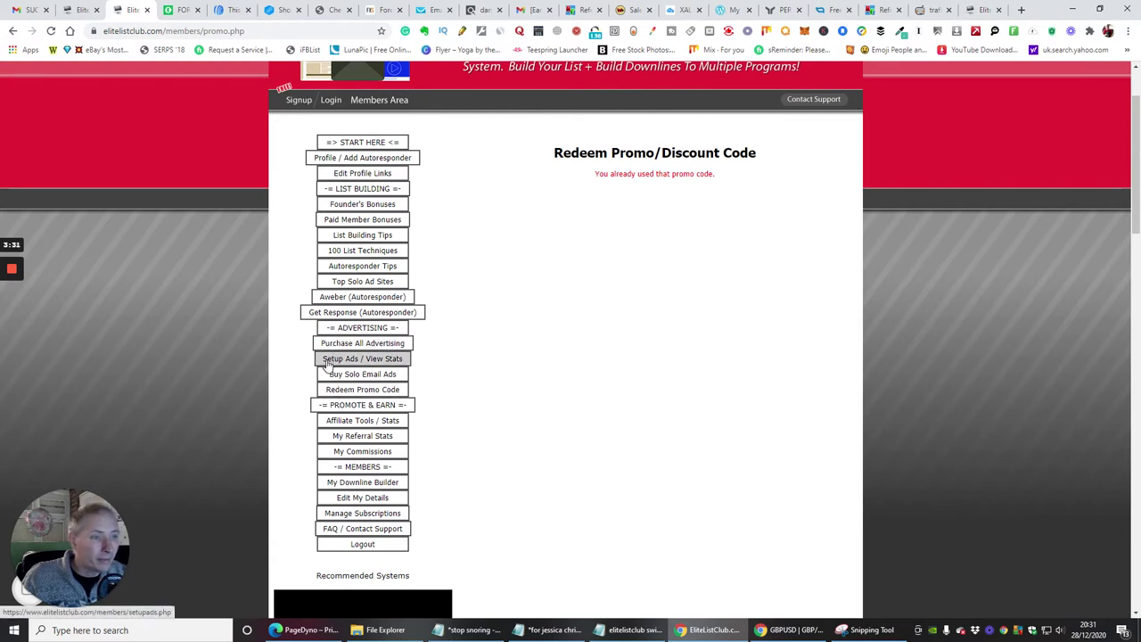
# Open Setup Ads / View Stats and scroll to the Login Ad Stats listing two unapproved login ads.
pyautogui.click(330, 360)
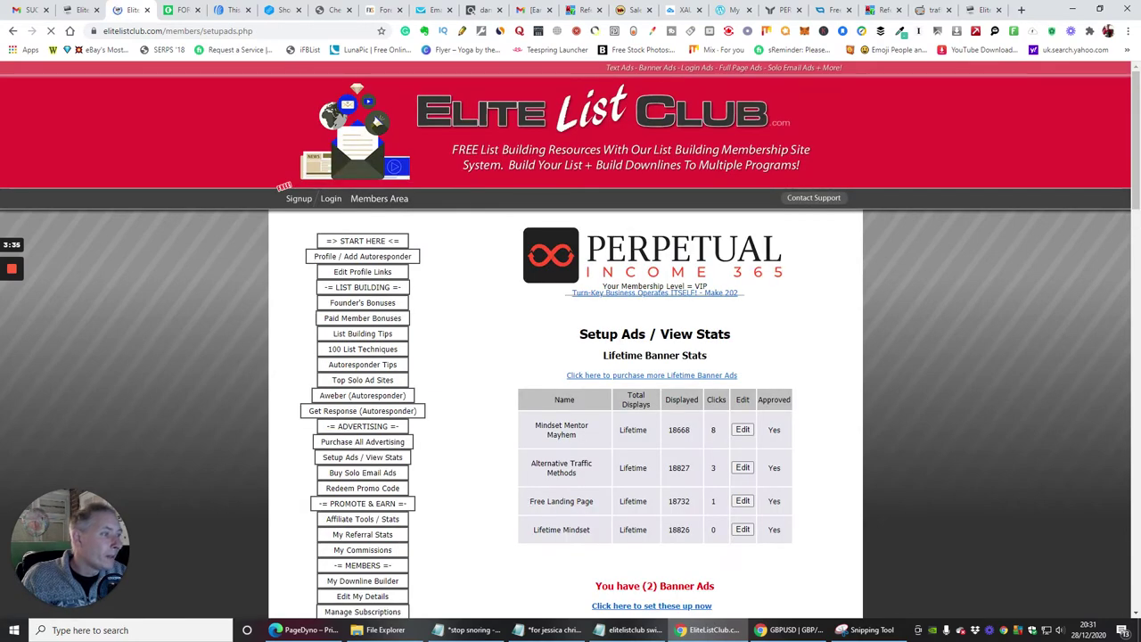
pyautogui.scroll(-7, 805, 375)
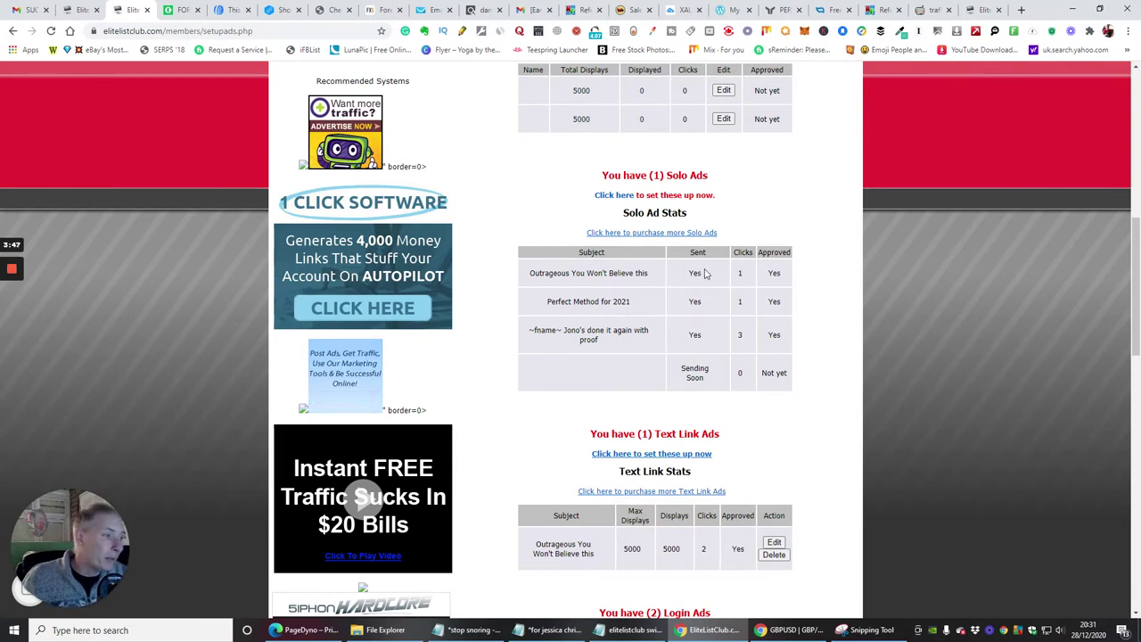
pyautogui.scroll(-5, 695, 330)
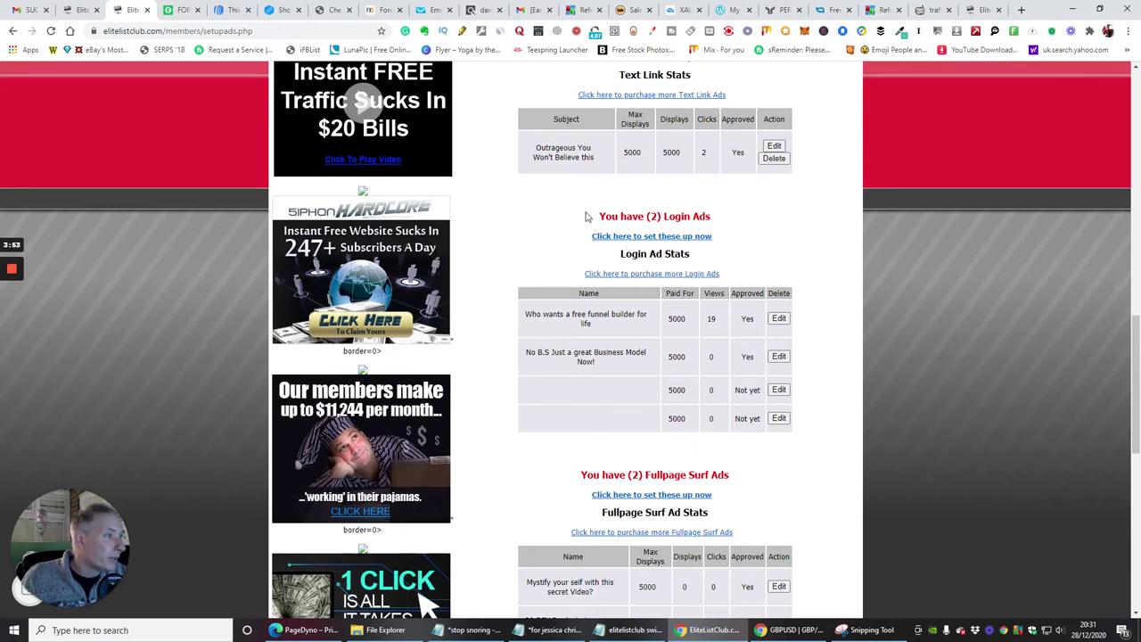
# Open the first unnamed login ad and paste 'Top Affiliates don't want you to know this' as its subject.
pyautogui.click(778, 391)
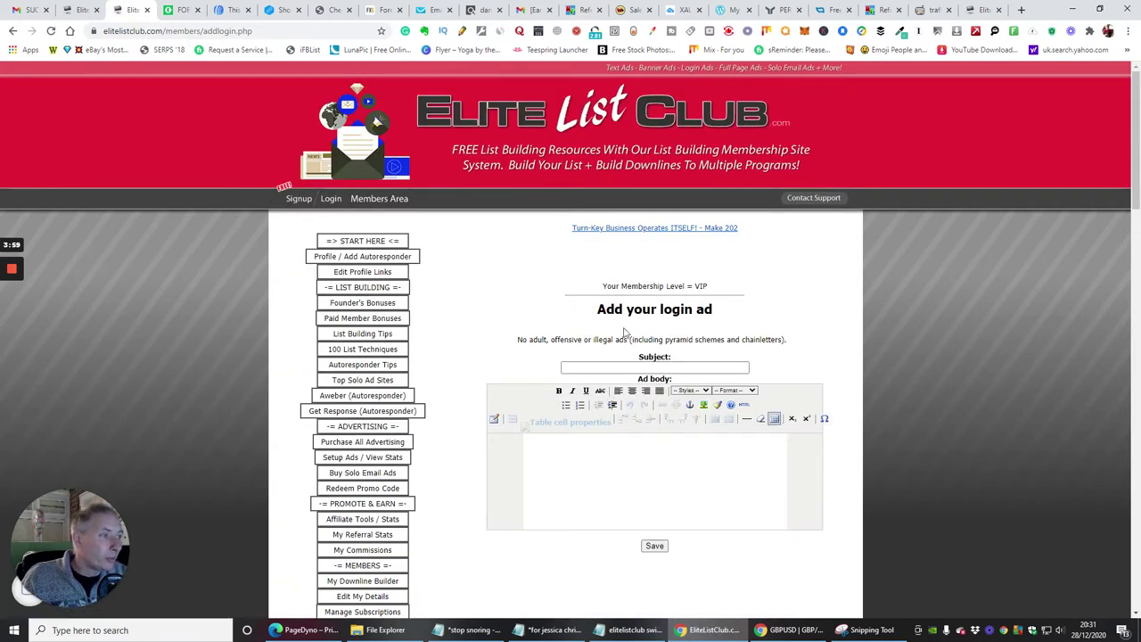
pyautogui.click(602, 367)
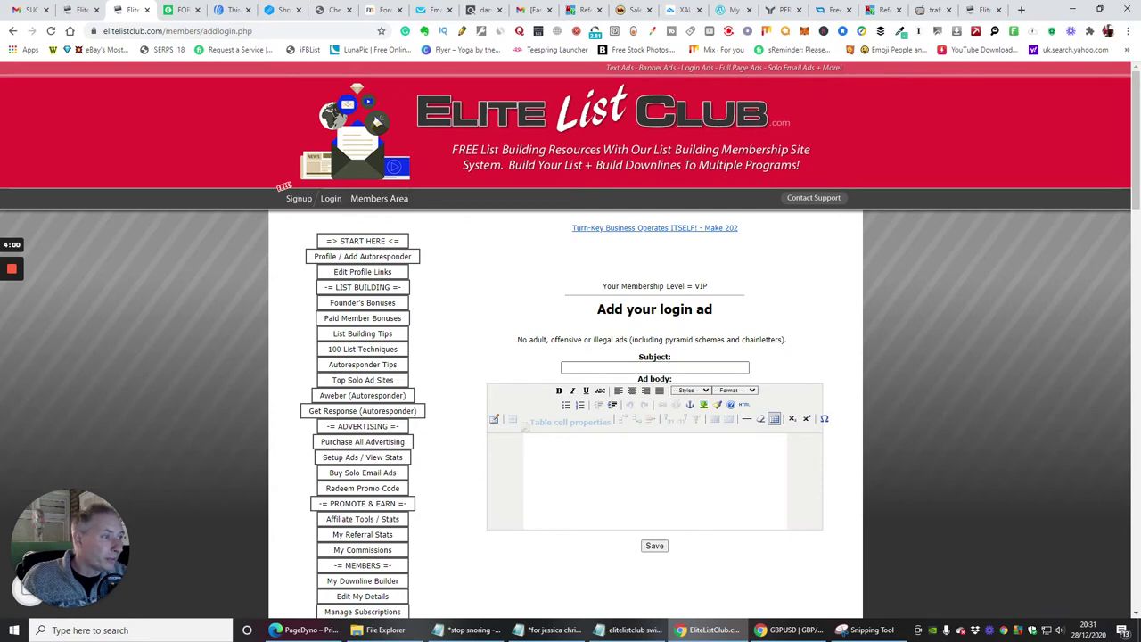
pyautogui.click(629, 630)
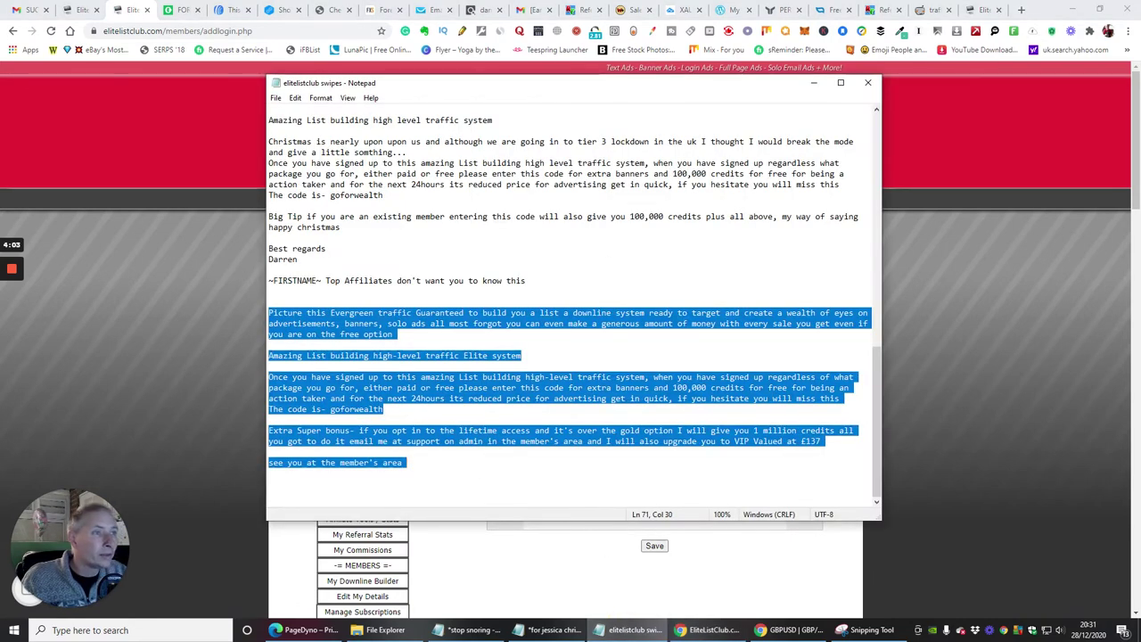
pyautogui.click(526, 279)
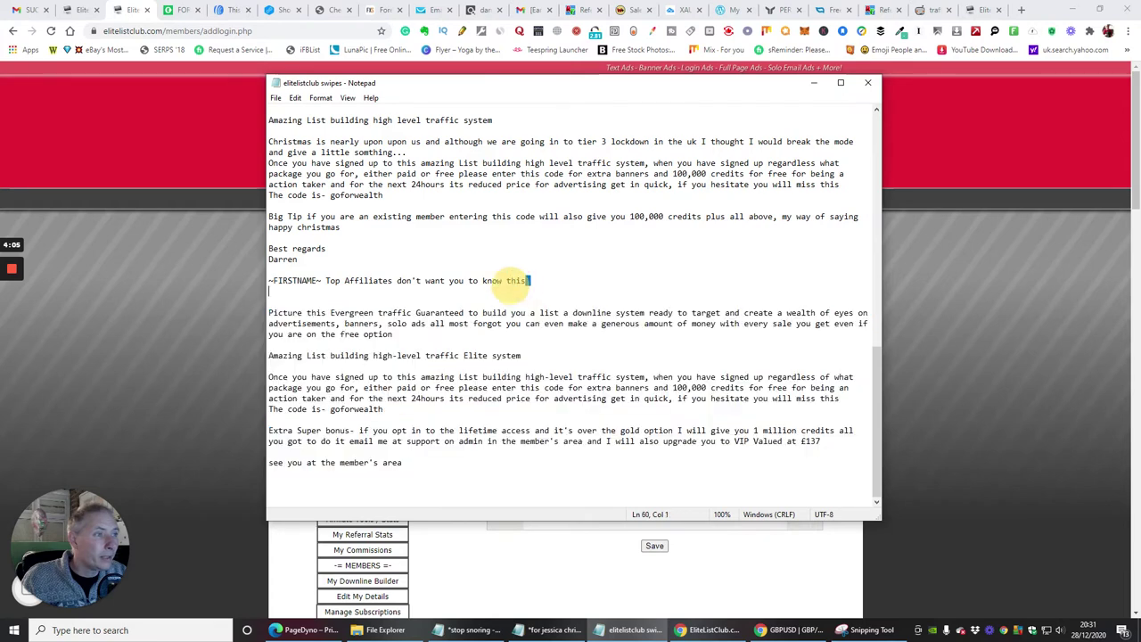
pyautogui.keyDown('shift'); pyautogui.click(325, 280); pyautogui.keyUp('shift')
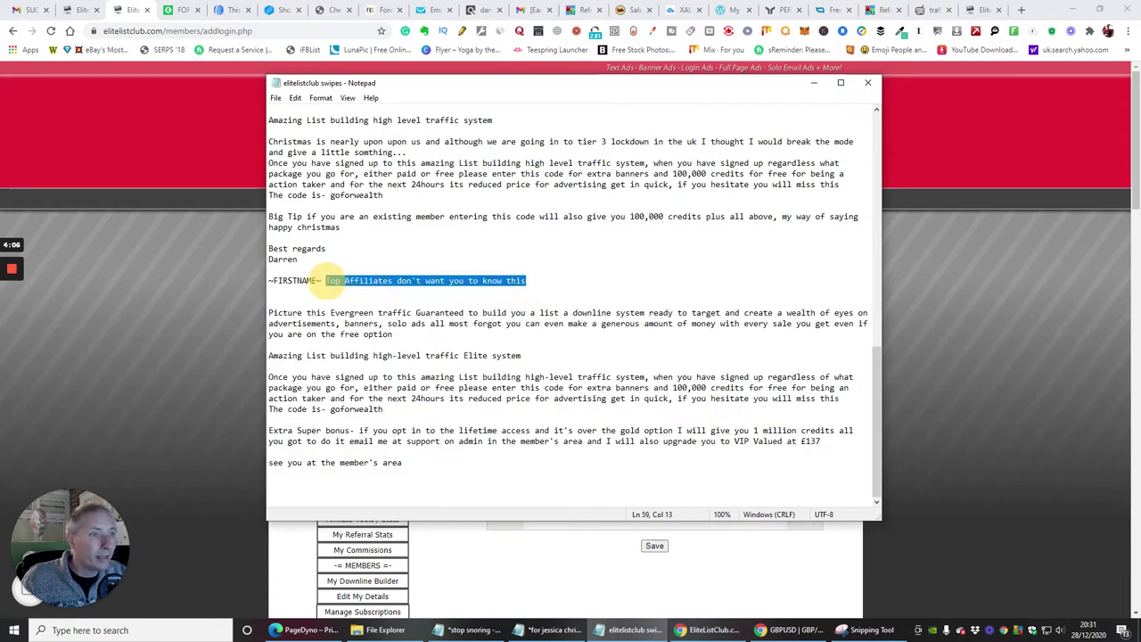
pyautogui.rightClick(383, 283)
pyautogui.click(416, 325)
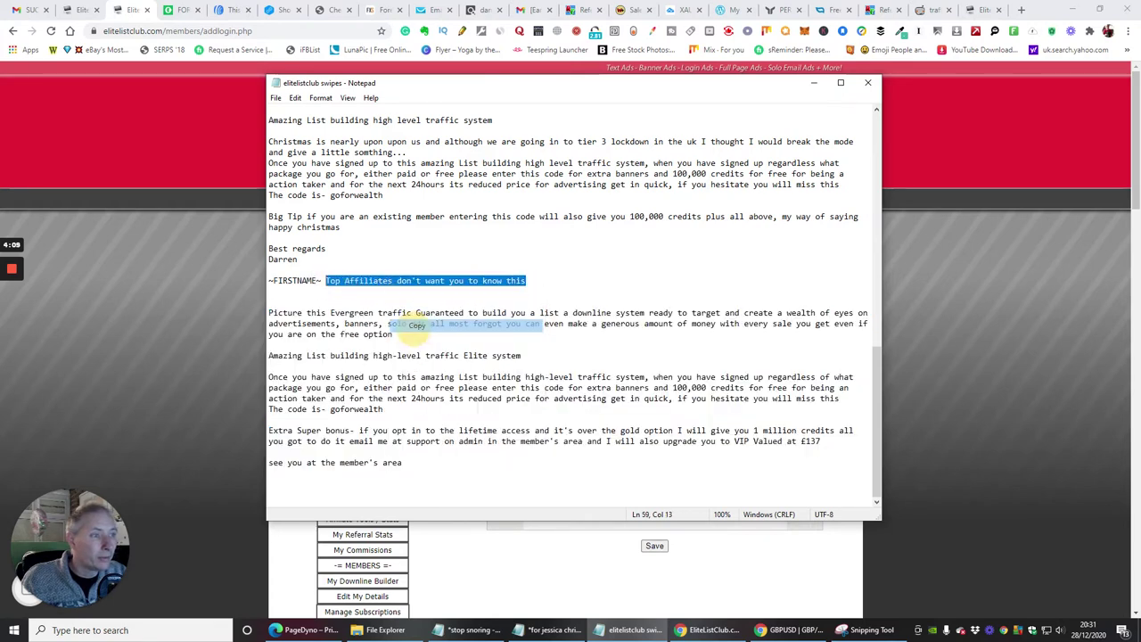
pyautogui.click(461, 589)
pyautogui.click(588, 366)
pyautogui.rightClick(588, 366)
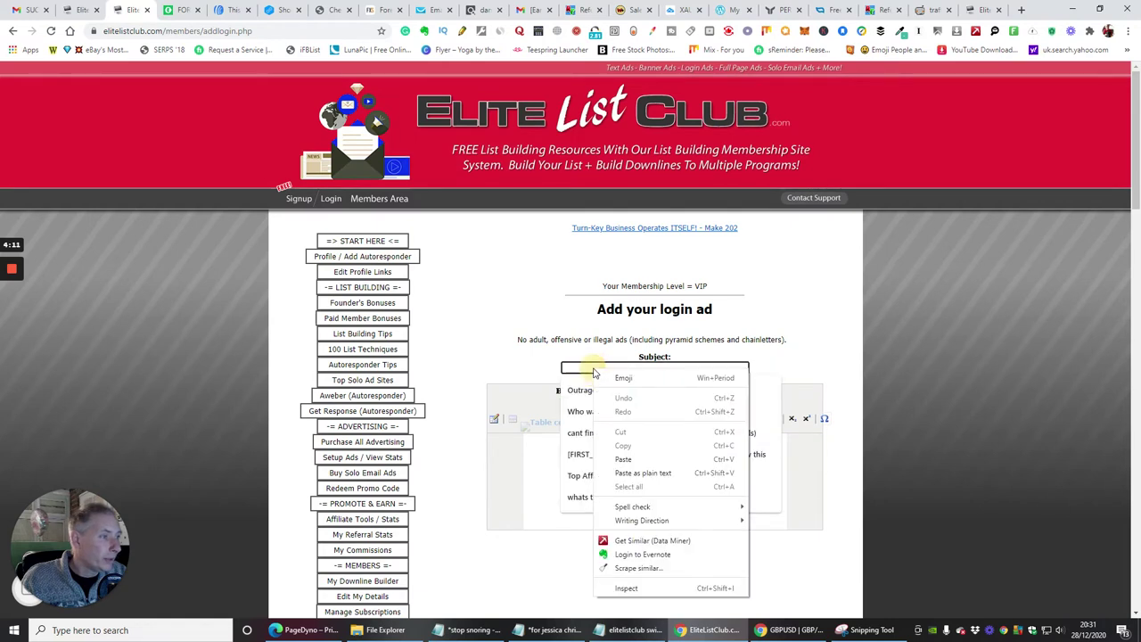
pyautogui.click(602, 455)
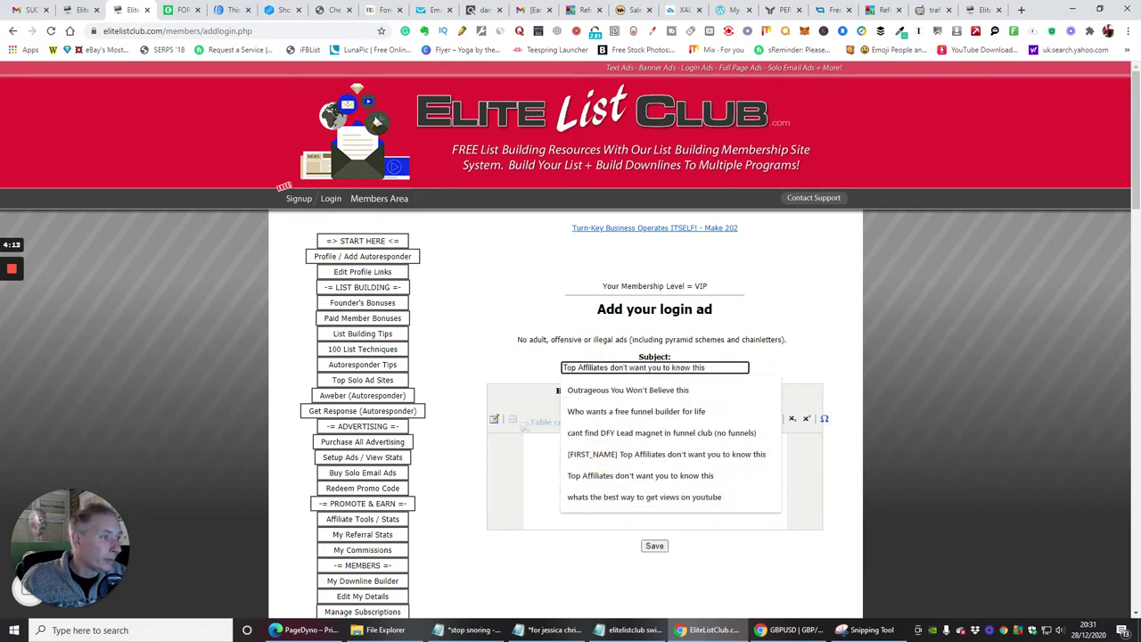
pyautogui.click(541, 471)
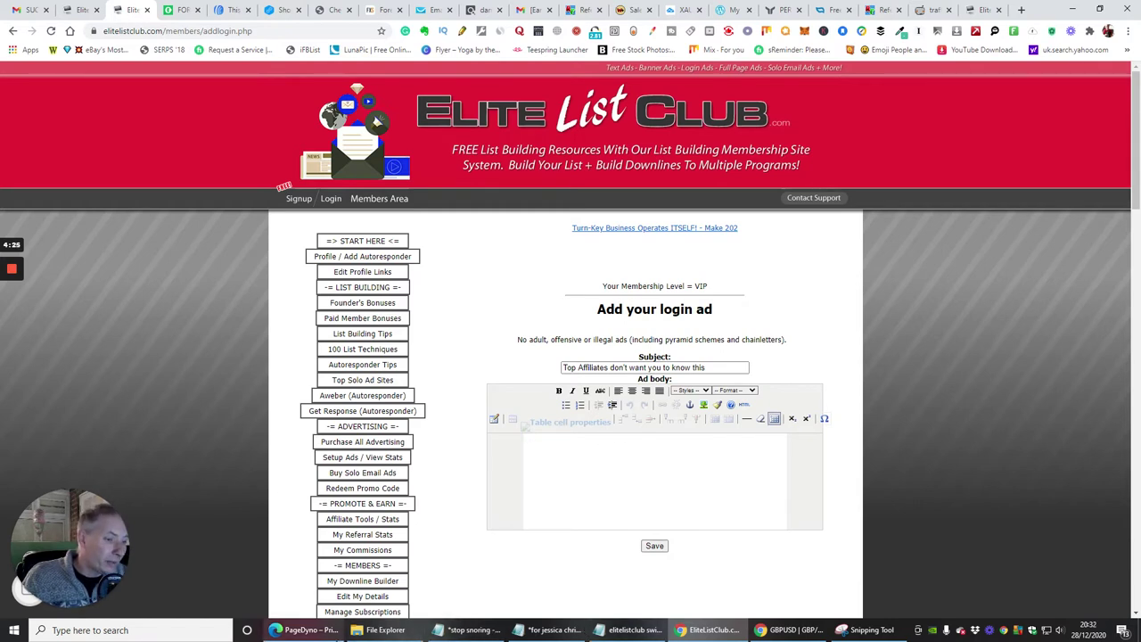
# Open 'perpetual email lswipe' from the Documents folder in File Explorer.
pyautogui.click(381, 629)
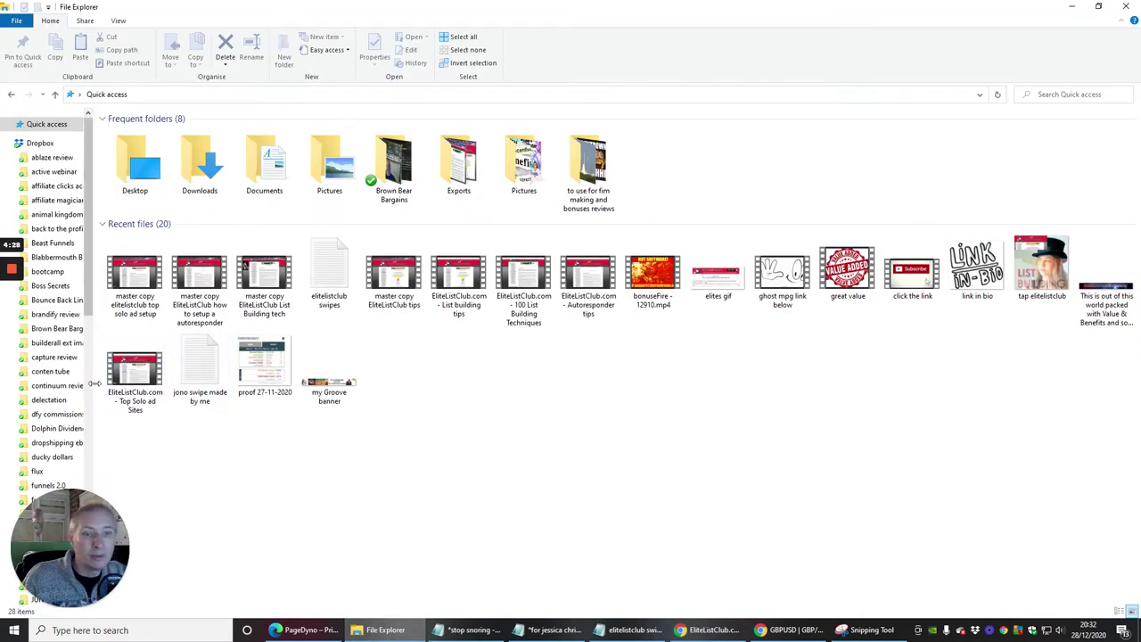
pyautogui.moveTo(87, 241); pyautogui.dragTo(88, 427)
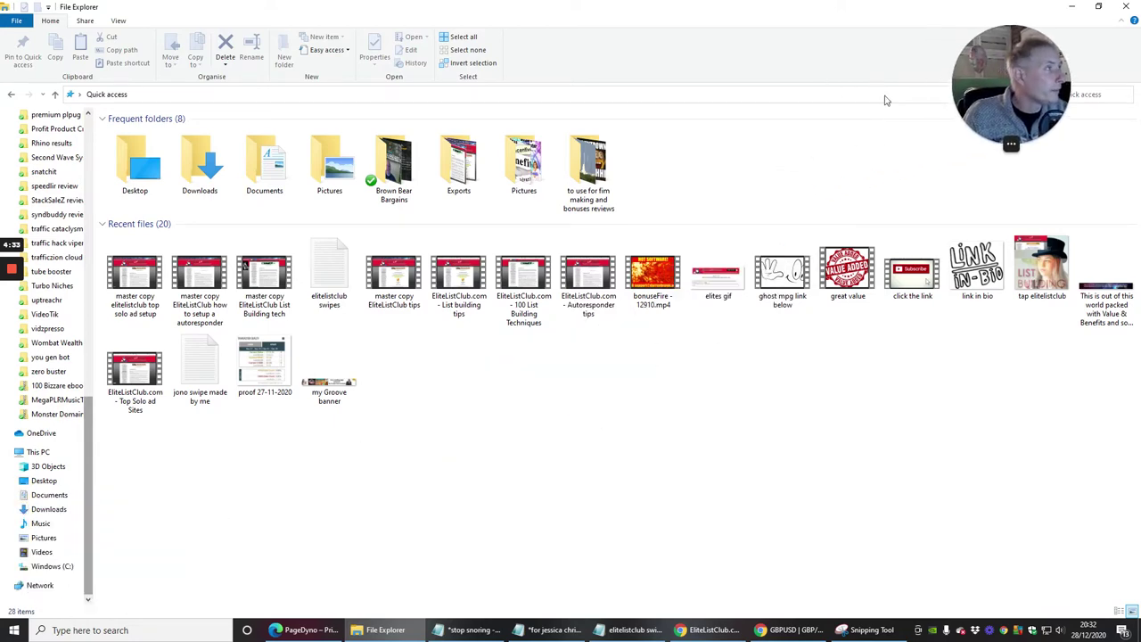
pyautogui.click(49, 495)
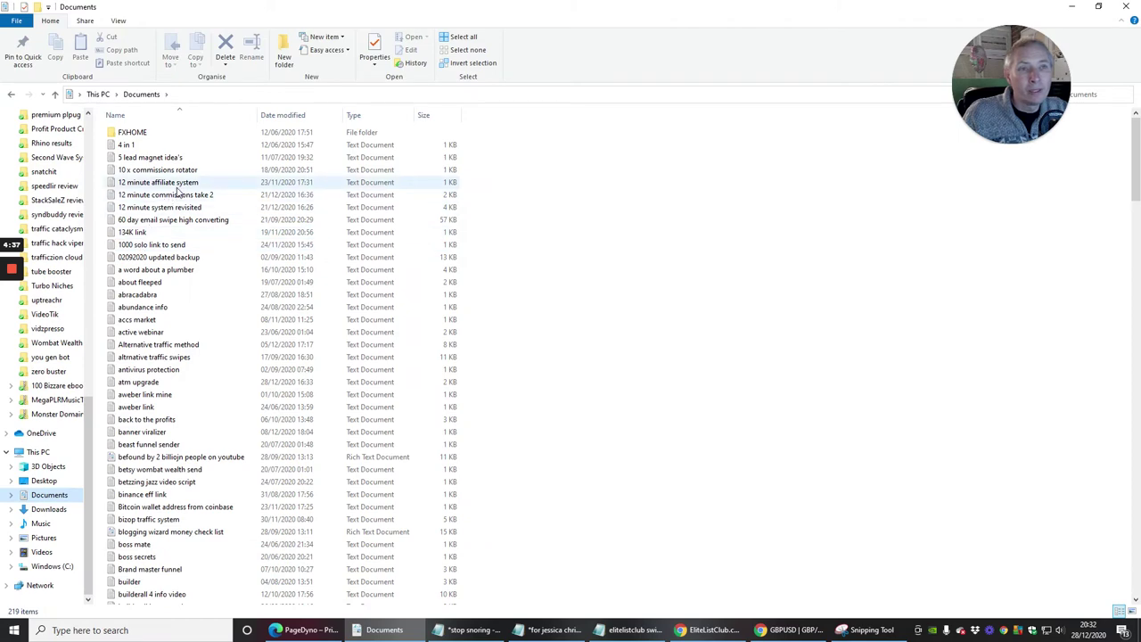
pyautogui.scroll(-3, 176, 250)
pyautogui.scroll(-10, 143, 366)
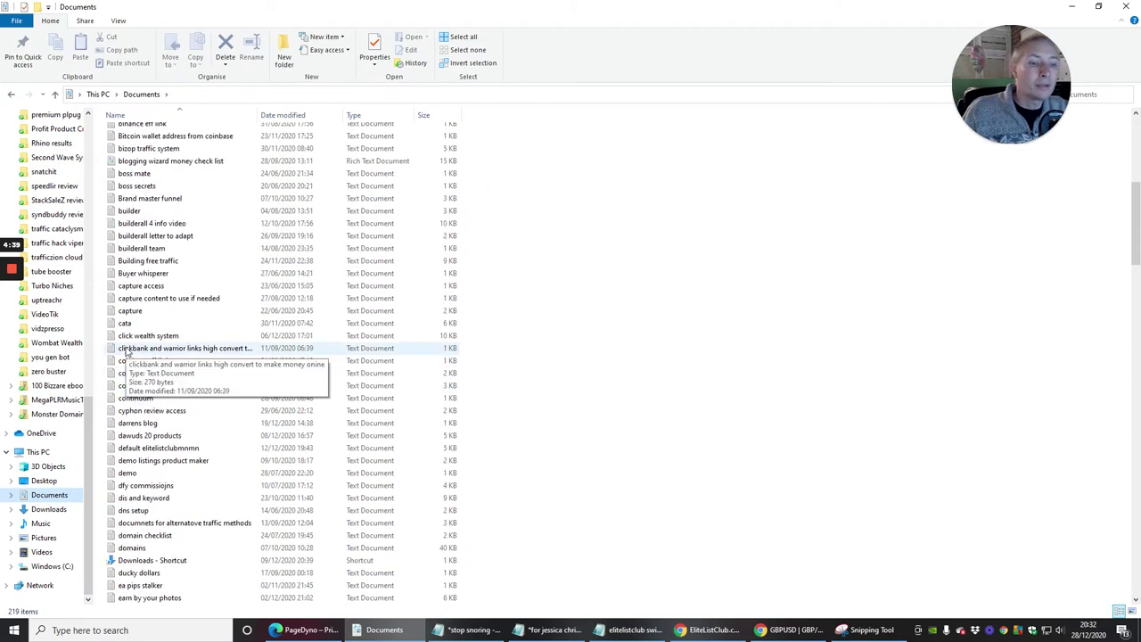
pyautogui.scroll(-8, 149, 367)
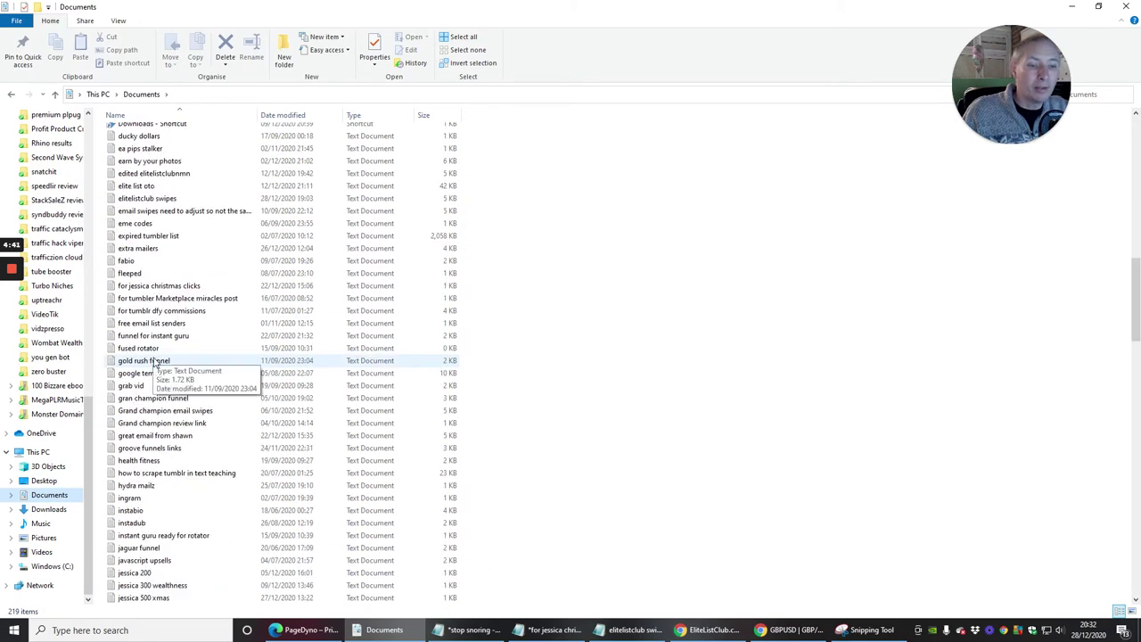
pyautogui.scroll(-11, 143, 401)
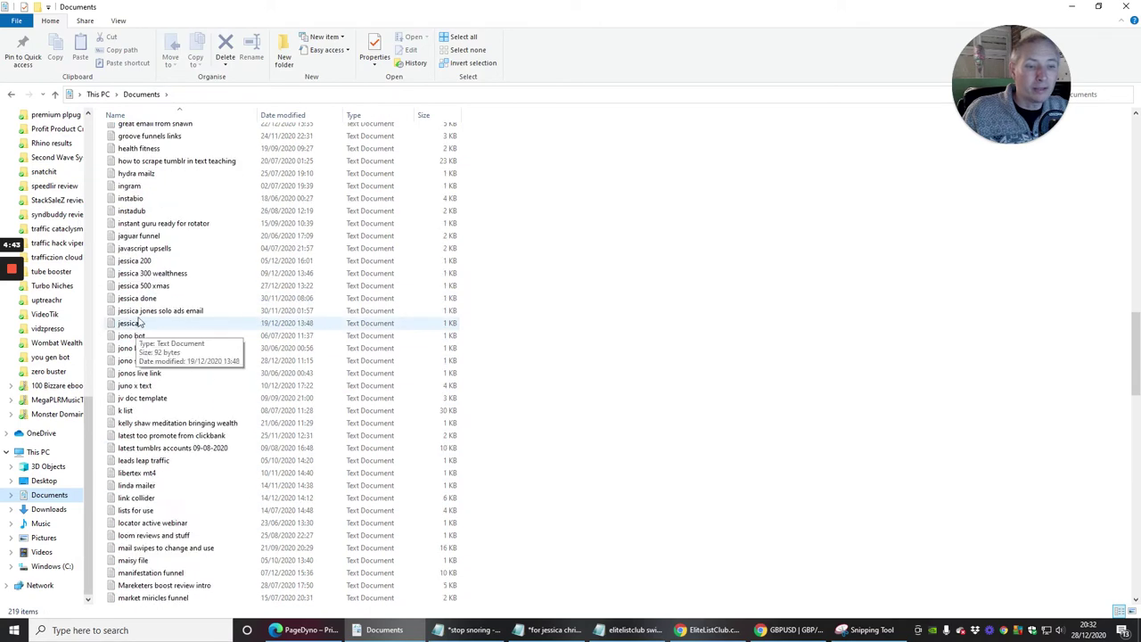
pyautogui.scroll(-5, 140, 317)
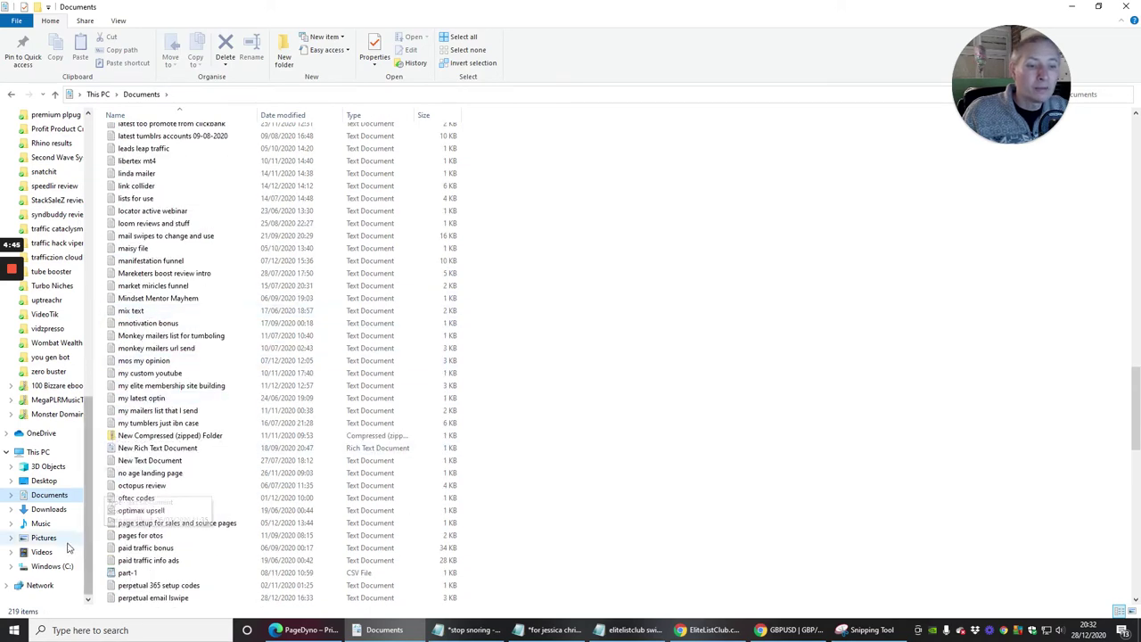
pyautogui.click(129, 599)
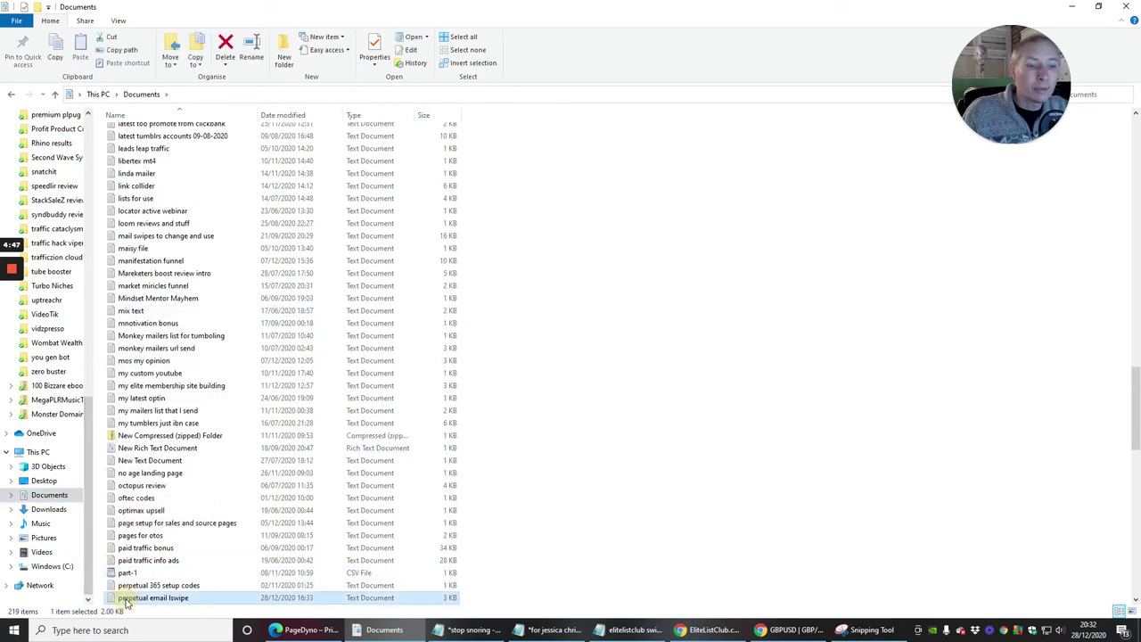
pyautogui.doubleClick(113, 601)
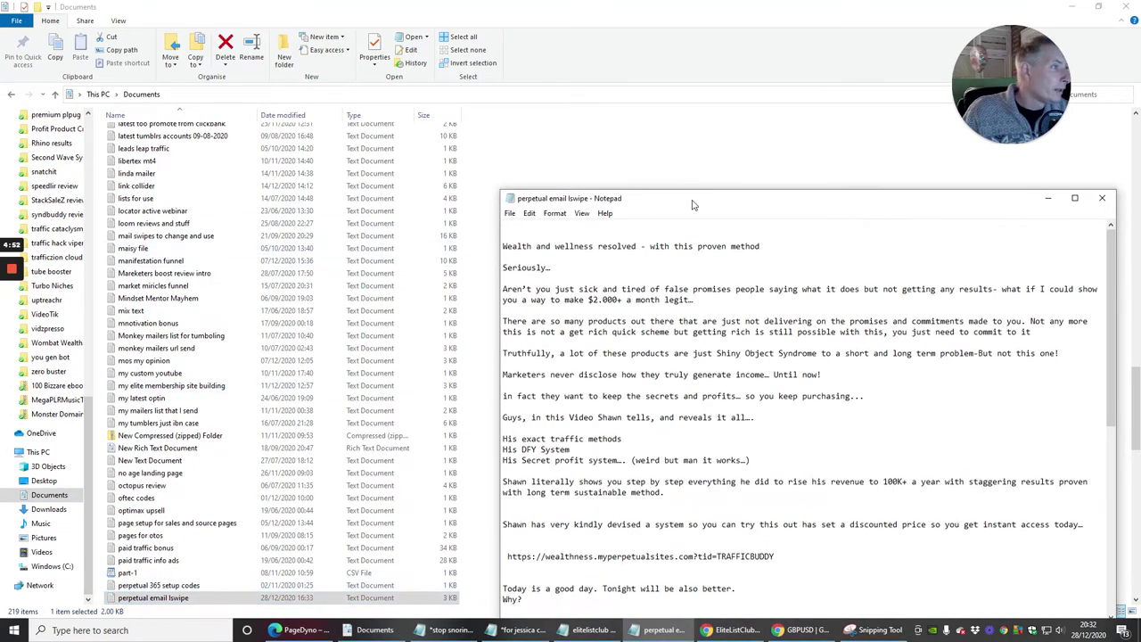
# Copy the swipe text through the sustainable method paragraph, then minimize the Notepad window.
pyautogui.moveTo(691, 208); pyautogui.dragTo(411, 106)
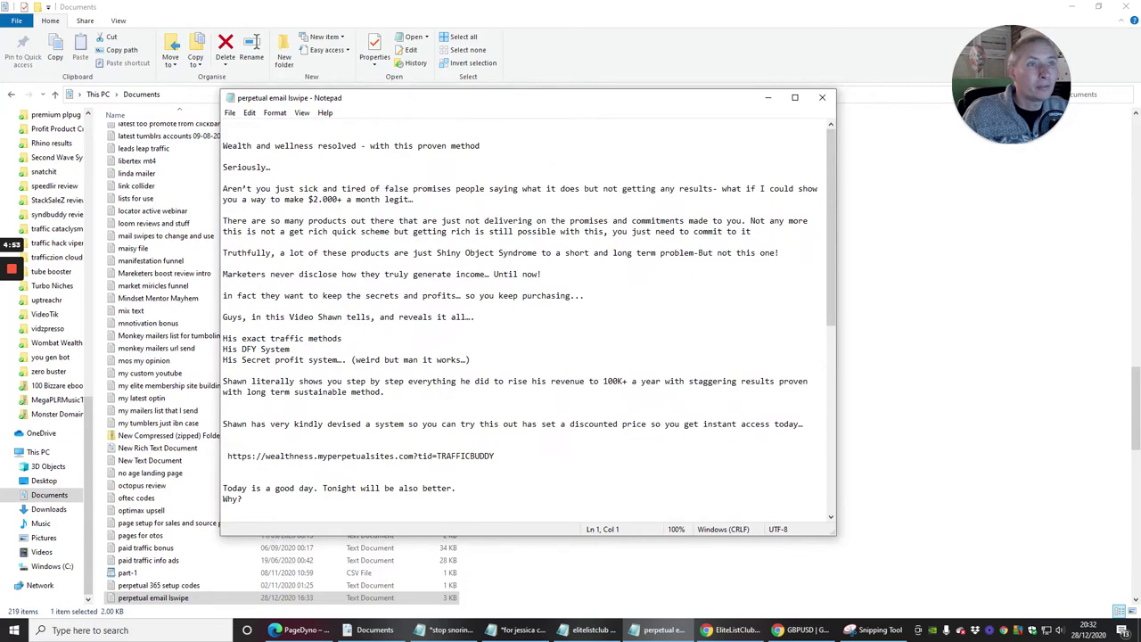
pyautogui.moveTo(223, 145); pyautogui.dragTo(500, 392)
pyautogui.rightClick(360, 388)
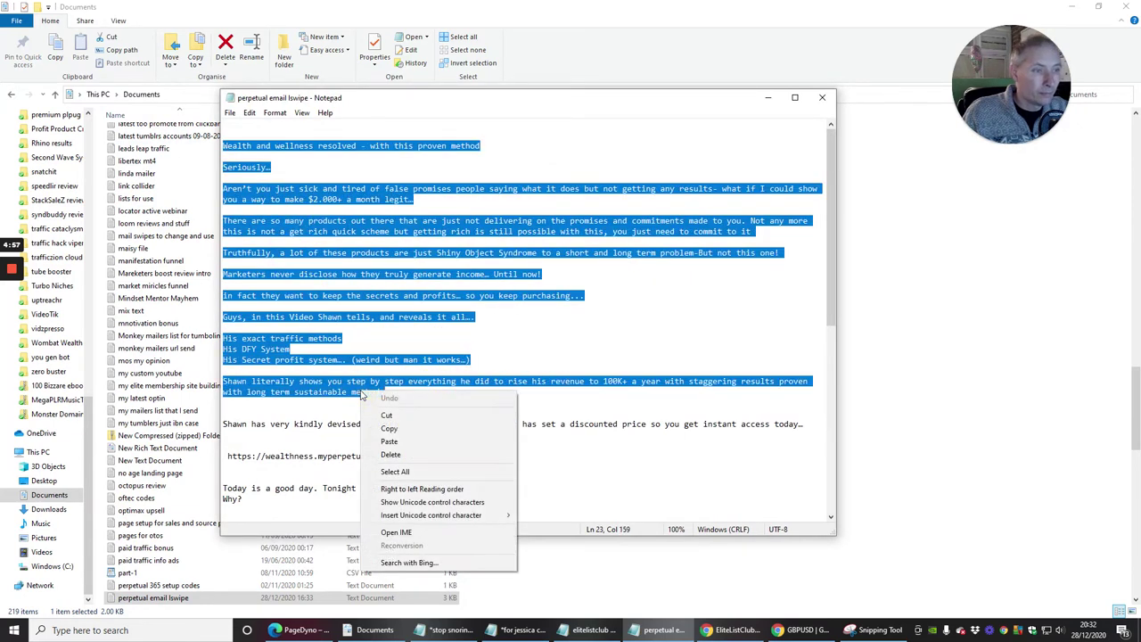
pyautogui.click(392, 437)
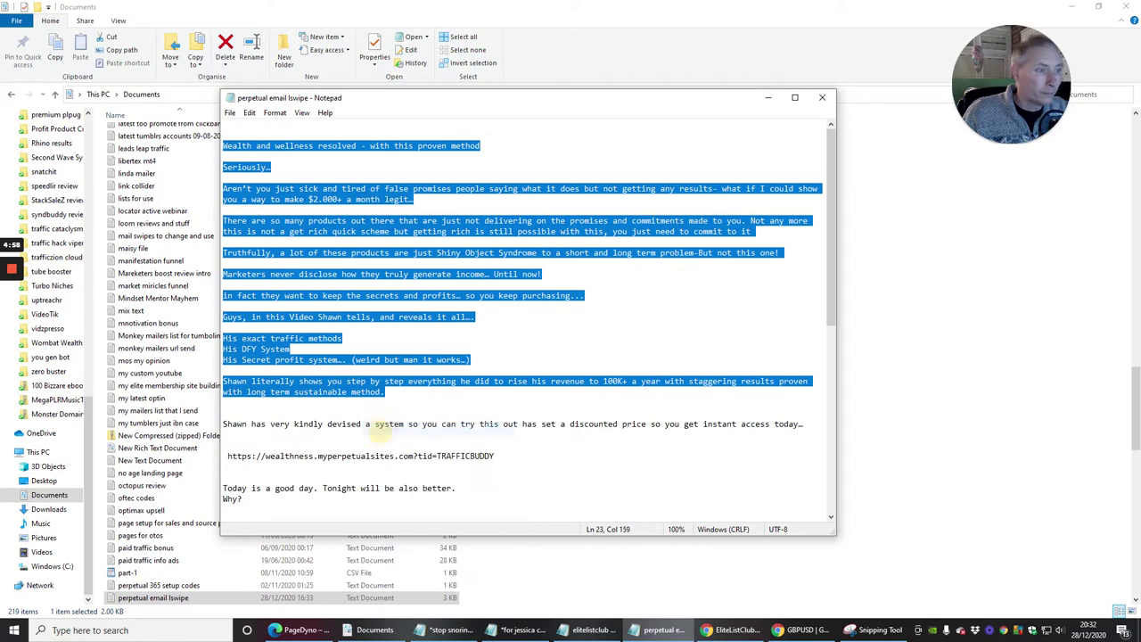
pyautogui.click(768, 97)
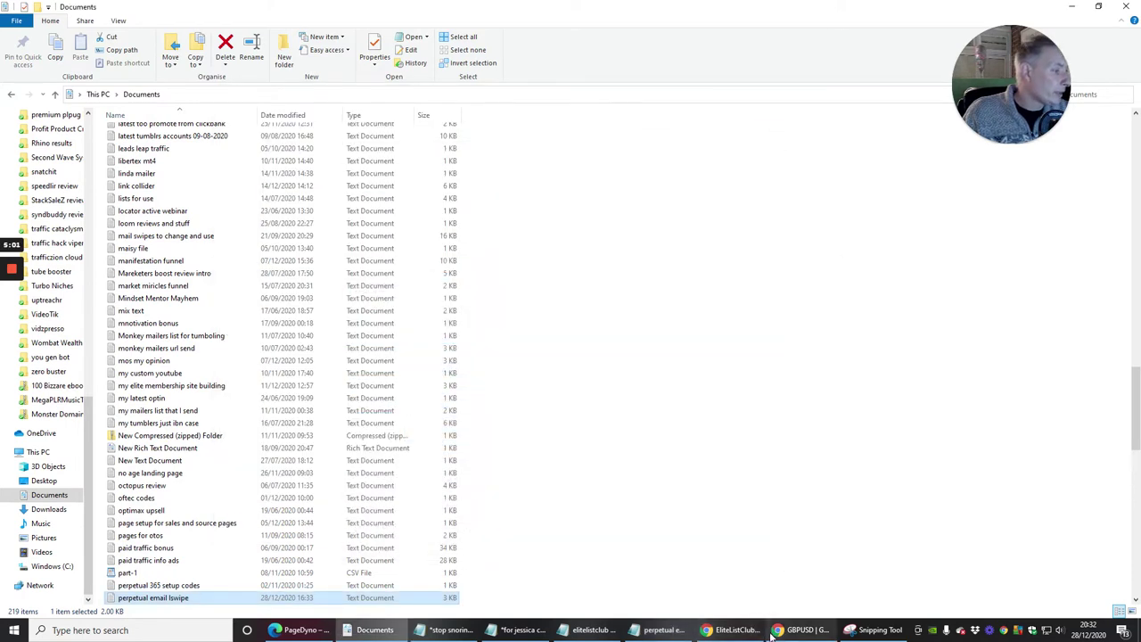
# Paste the copied swipe text into the login ad body and review its opening paragraphs.
pyautogui.click(733, 629)
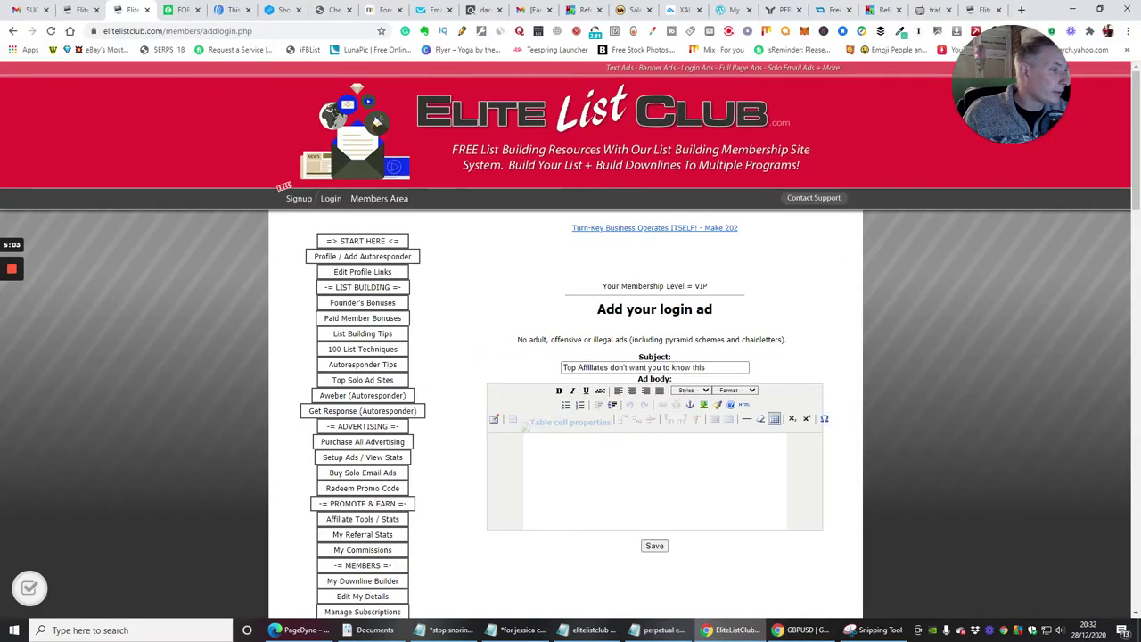
pyautogui.rightClick(586, 466)
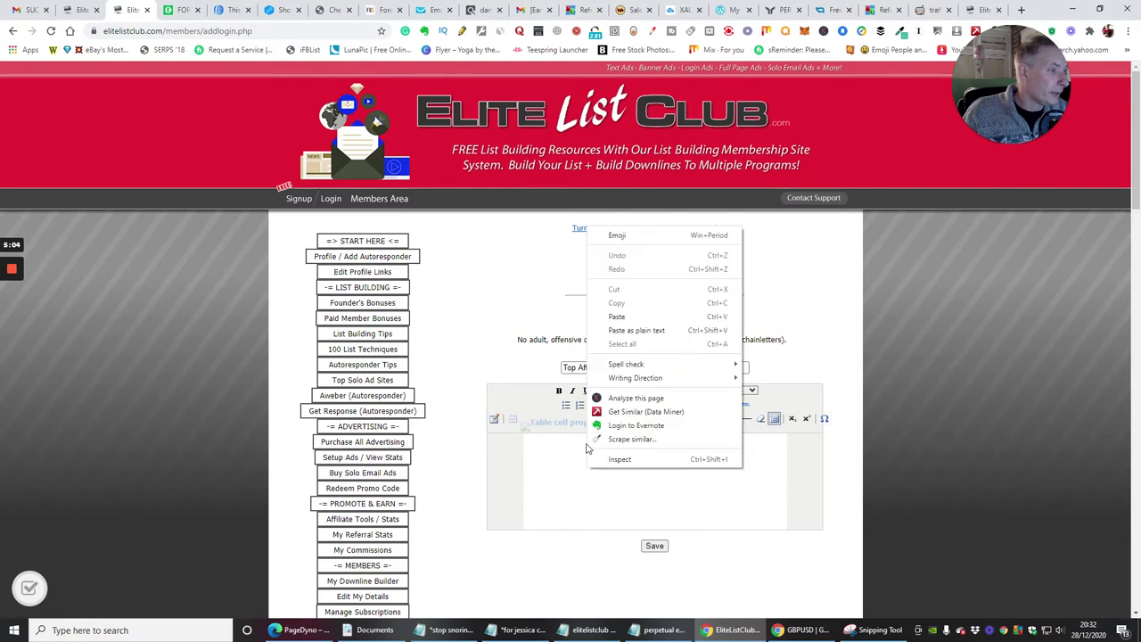
pyautogui.click(615, 317)
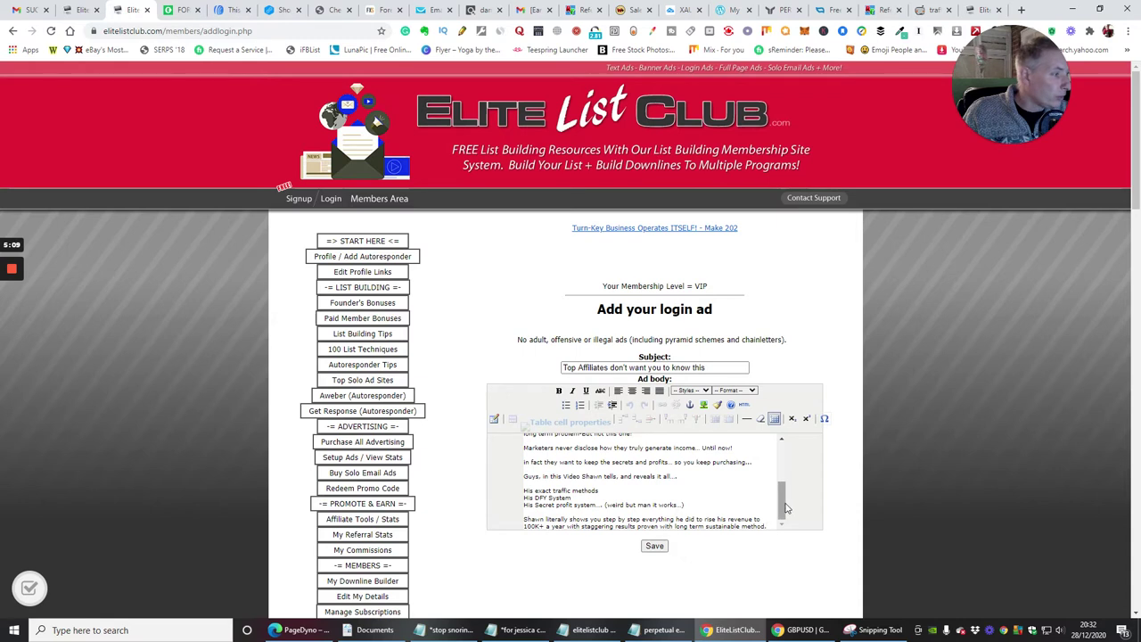
pyautogui.moveTo(788, 502); pyautogui.dragTo(780, 445)
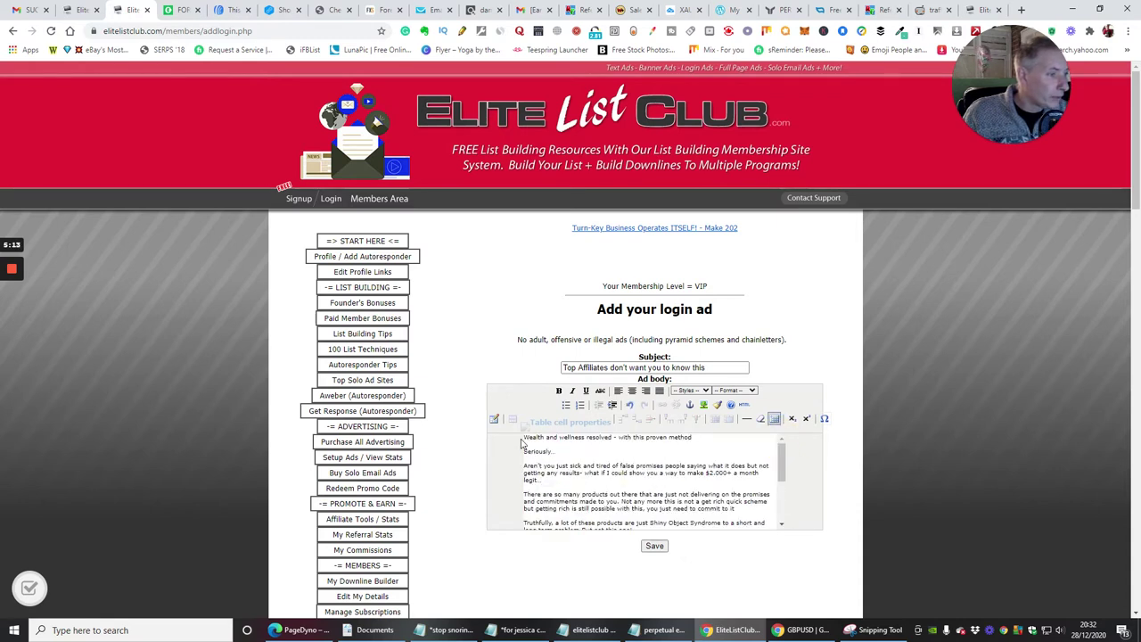
pyautogui.moveTo(520, 437); pyautogui.dragTo(794, 540)
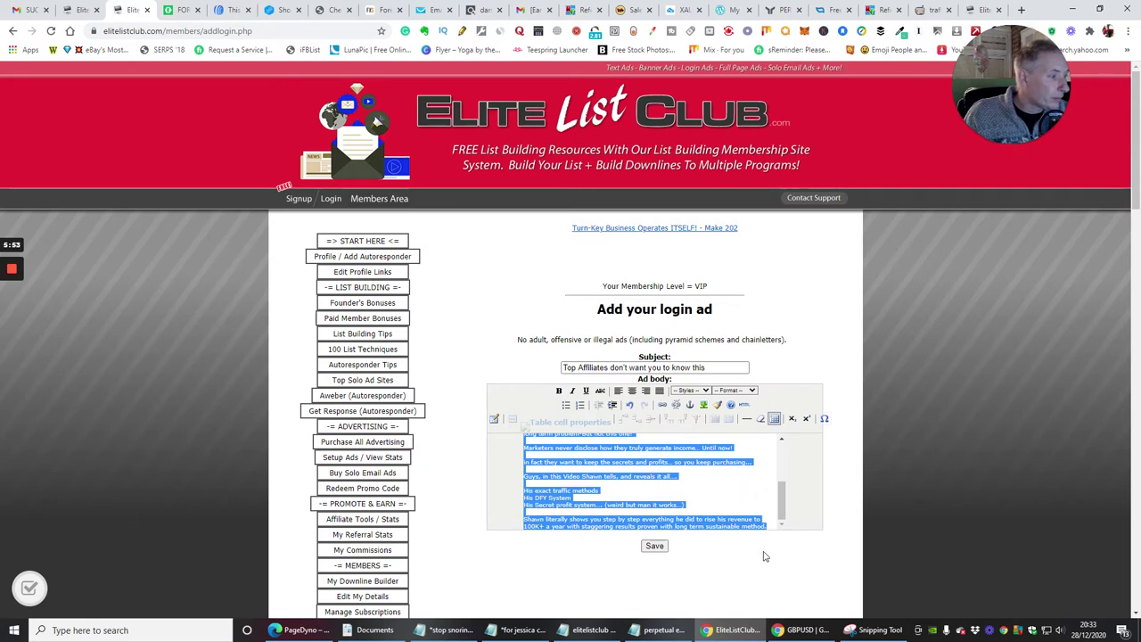
# Select the 'Guys, in this Video… reveals it all' ad line and start inserting a link on it.
pyautogui.click(765, 492)
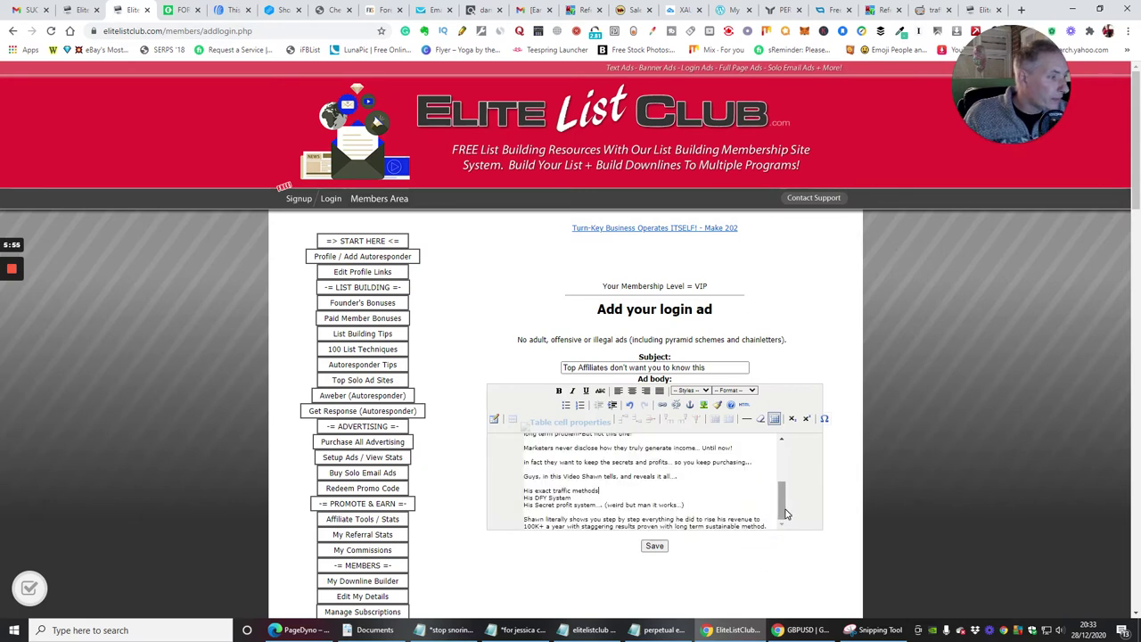
pyautogui.moveTo(784, 513)
pyautogui.mouseDown()
pyautogui.moveTo(764, 454)
pyautogui.moveTo(770, 524)
pyautogui.mouseUp()
pyautogui.click(653, 545)
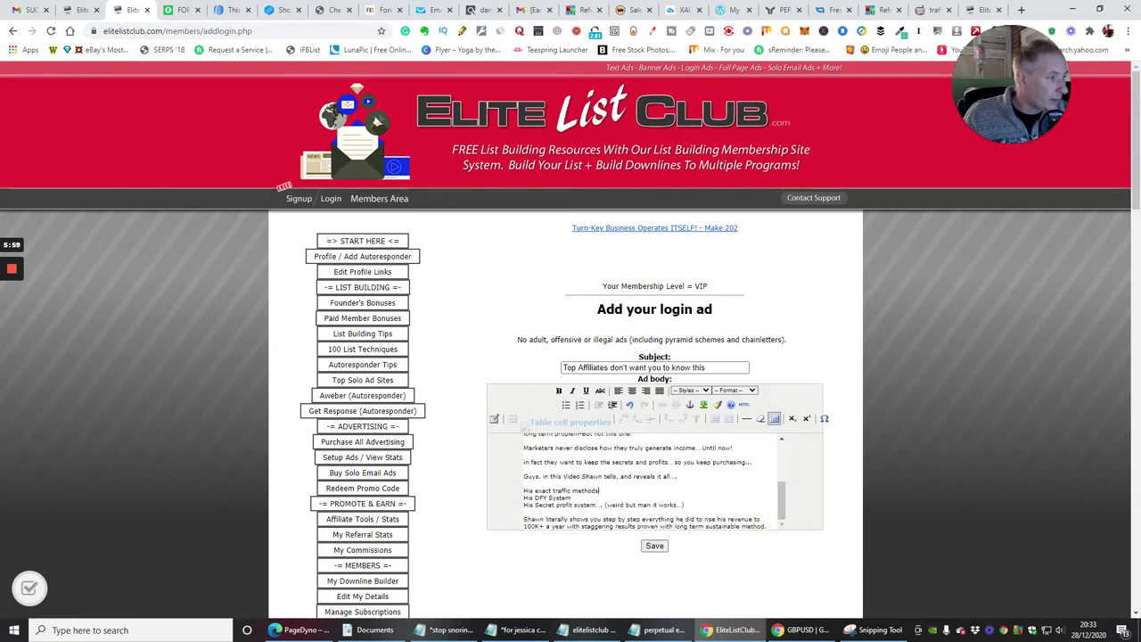
pyautogui.moveTo(784, 507)
pyautogui.mouseDown()
pyautogui.moveTo(776, 454)
pyautogui.moveTo(793, 516)
pyautogui.mouseUp()
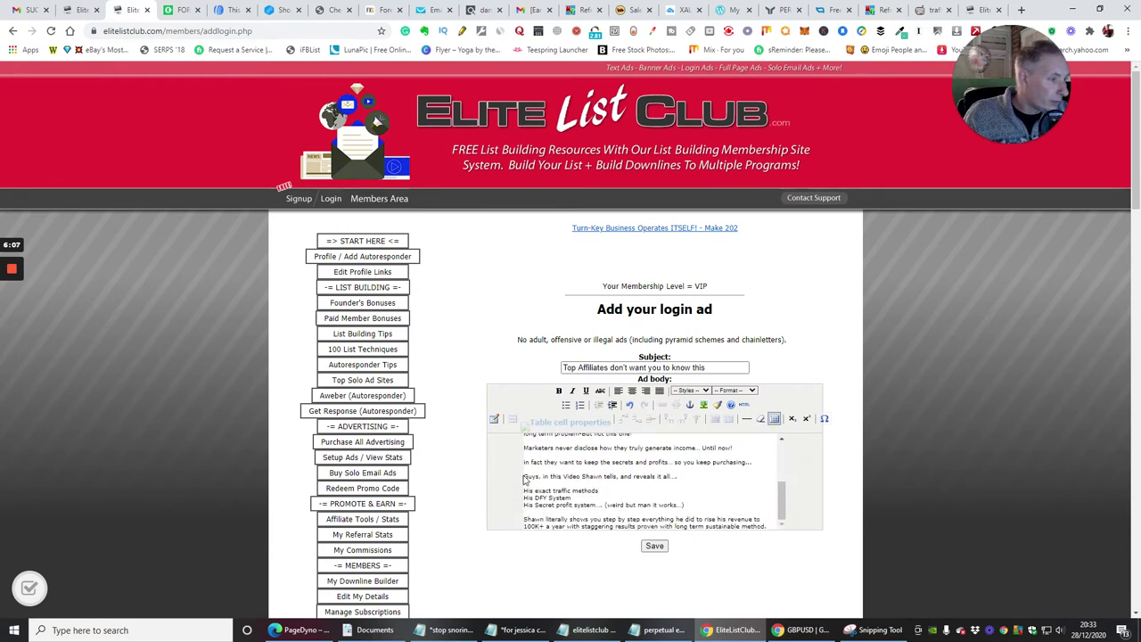
pyautogui.moveTo(523, 476); pyautogui.dragTo(690, 479)
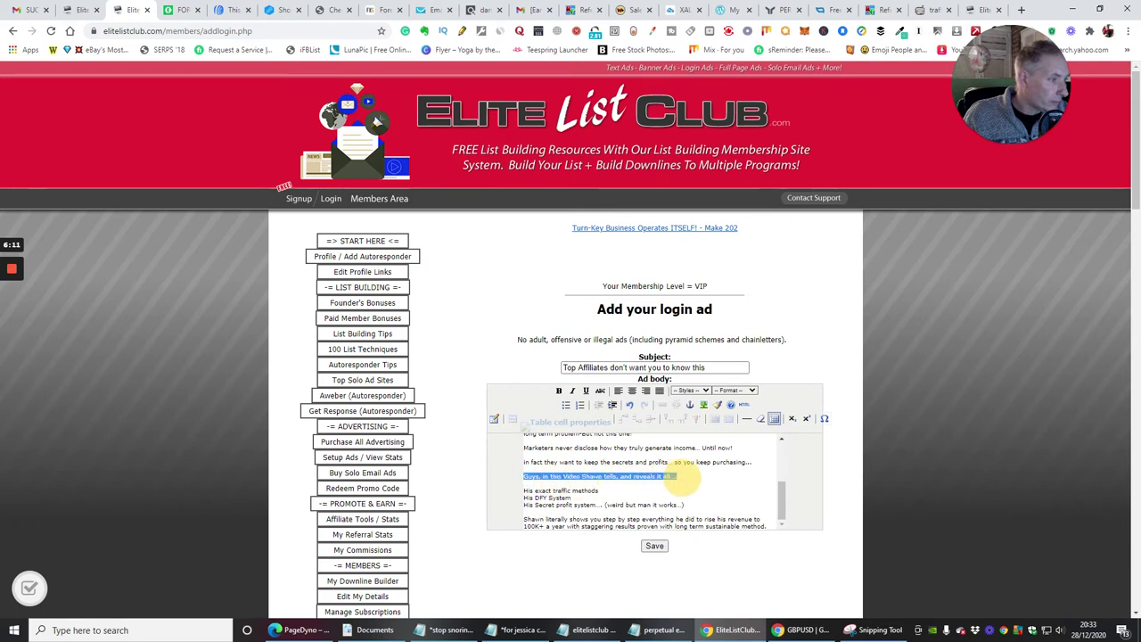
pyautogui.click(674, 406)
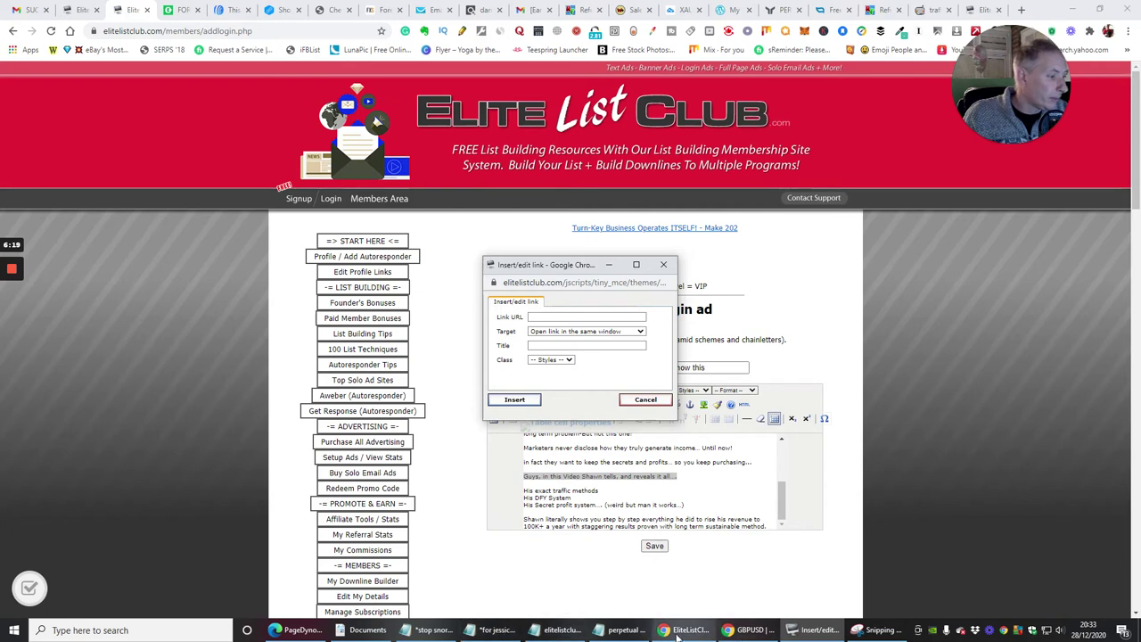
# Bring the perpetual email lswipe Notepad file forward to find the affiliate URL.
pyautogui.click(624, 630)
pyautogui.click(591, 475)
pyautogui.scroll(-3, 590, 472)
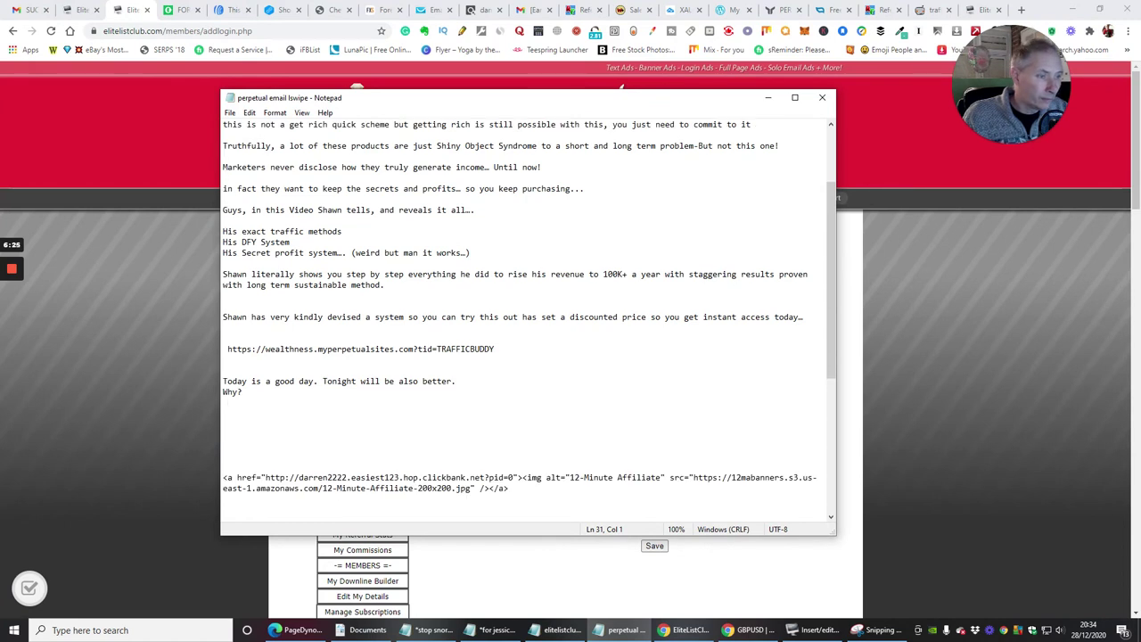
# Scroll through the Notepad swipe and briefly select the wealthness affiliate URL line.
pyautogui.scroll(-8, 591, 472)
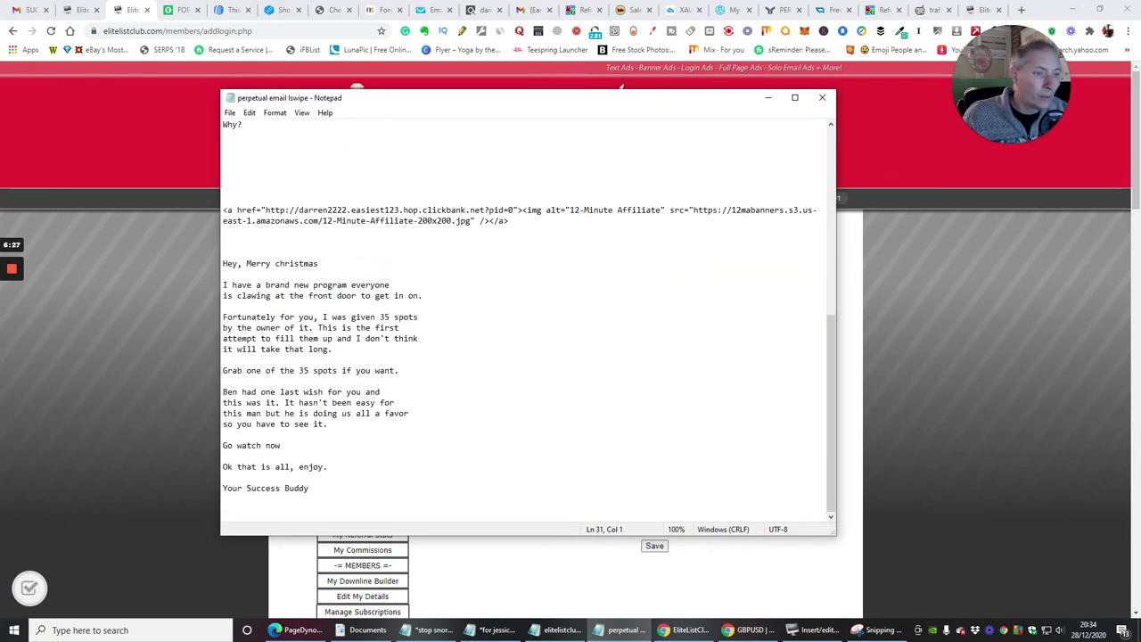
pyautogui.scroll(7, 526, 321)
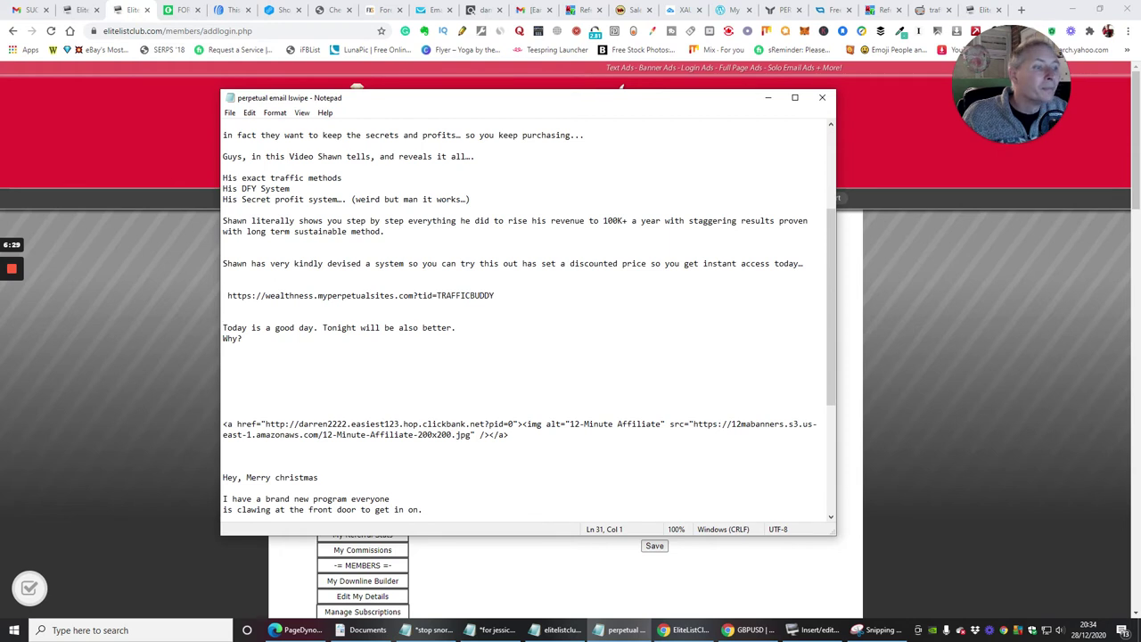
pyautogui.scroll(5, 526, 321)
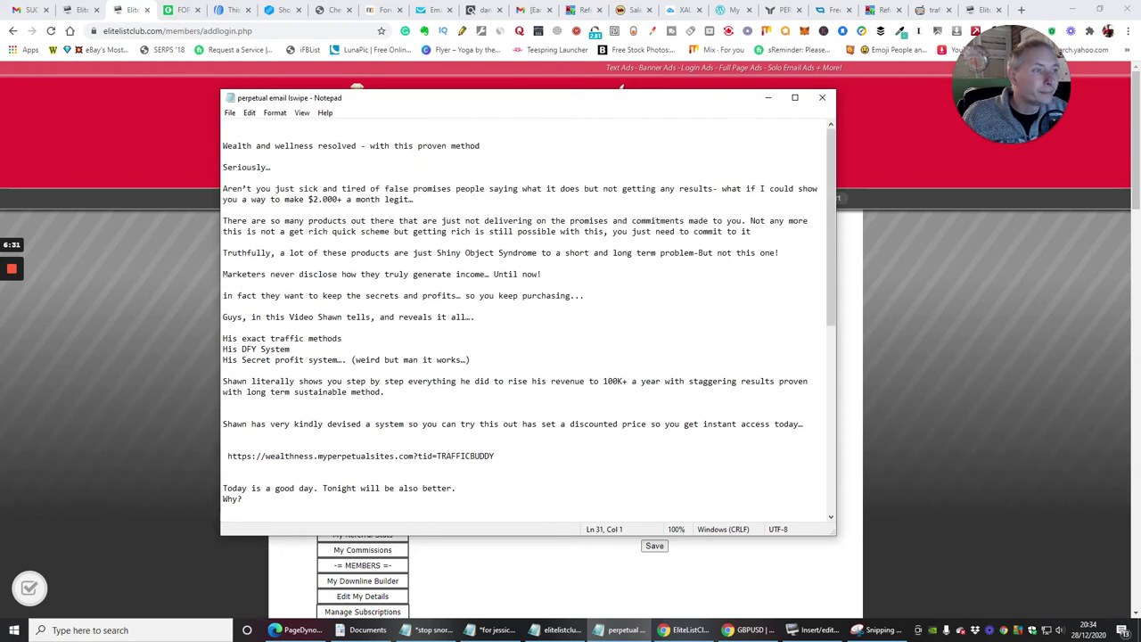
pyautogui.scroll(-8, 525, 320)
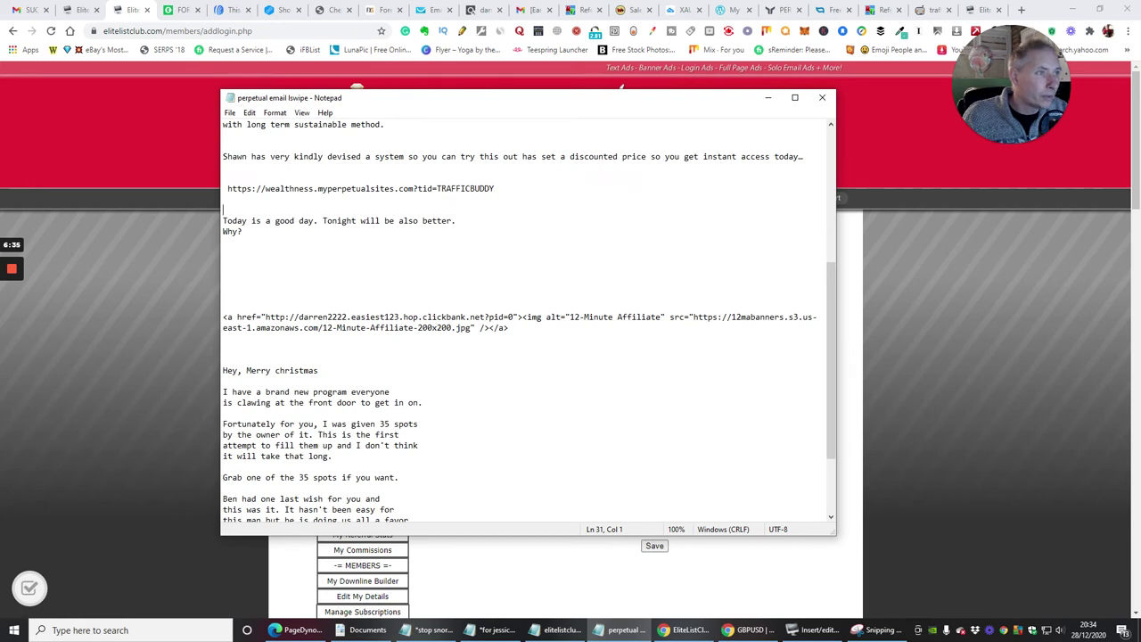
pyautogui.moveTo(495, 189); pyautogui.dragTo(224, 186)
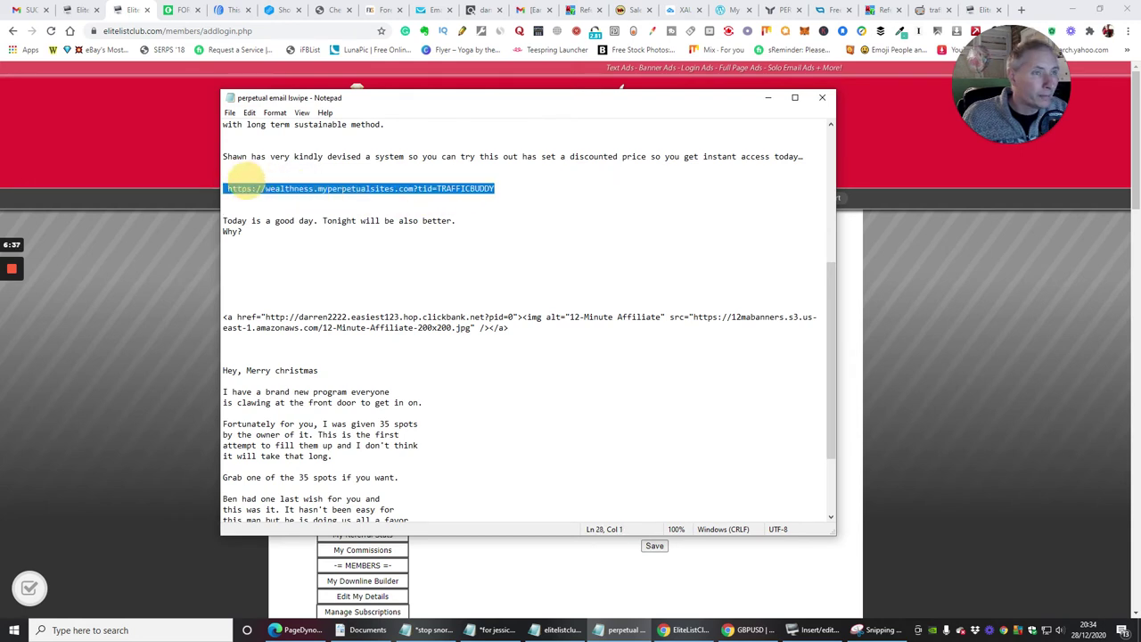
pyautogui.click(501, 222)
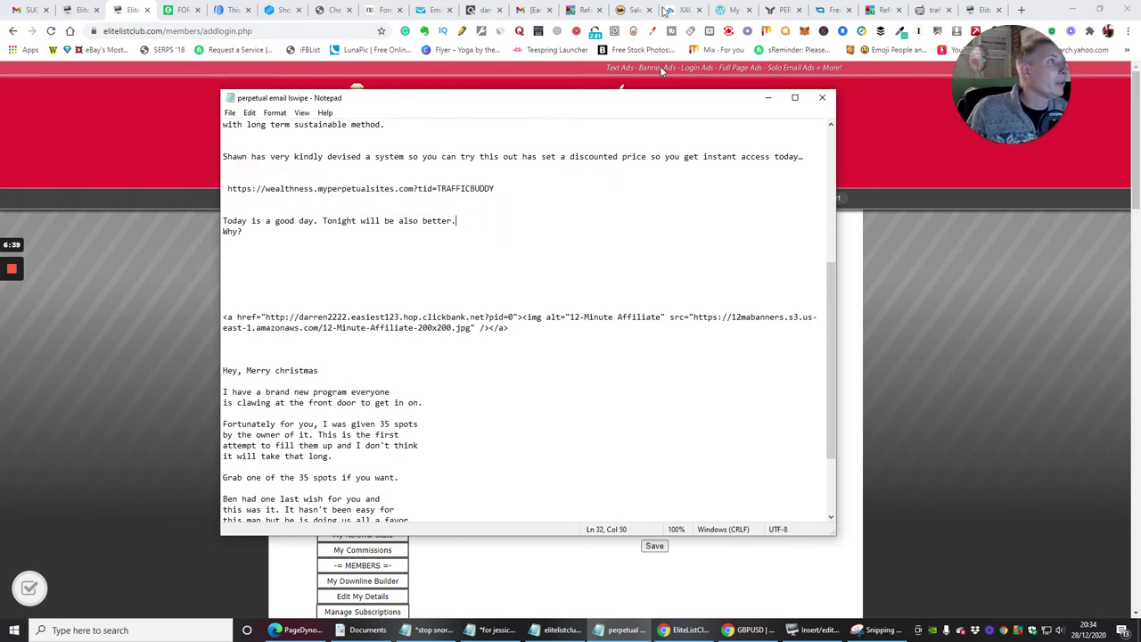
# Look at the Perpetual Income 365 page's Money Pages section, then close that page.
pyautogui.click(779, 10)
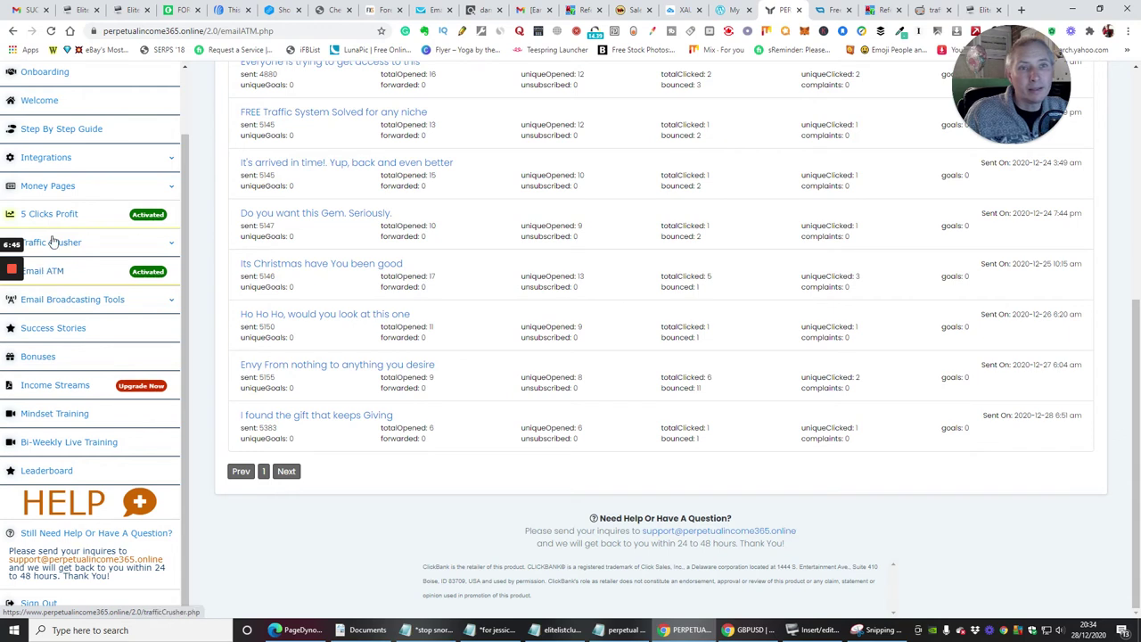
pyautogui.click(55, 187)
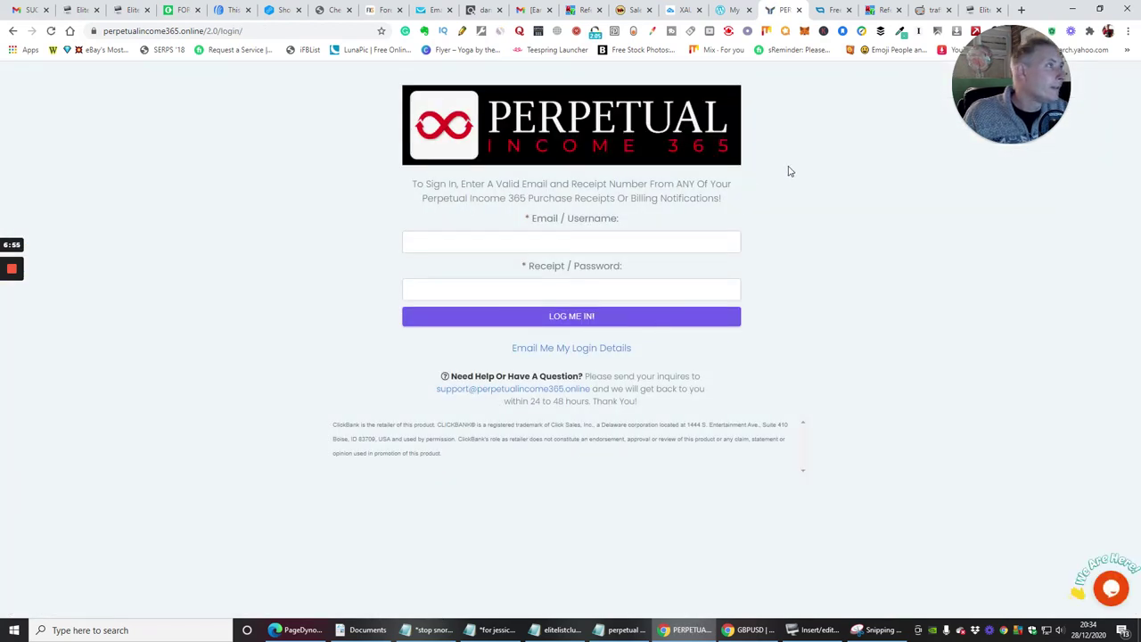
pyautogui.click(799, 10)
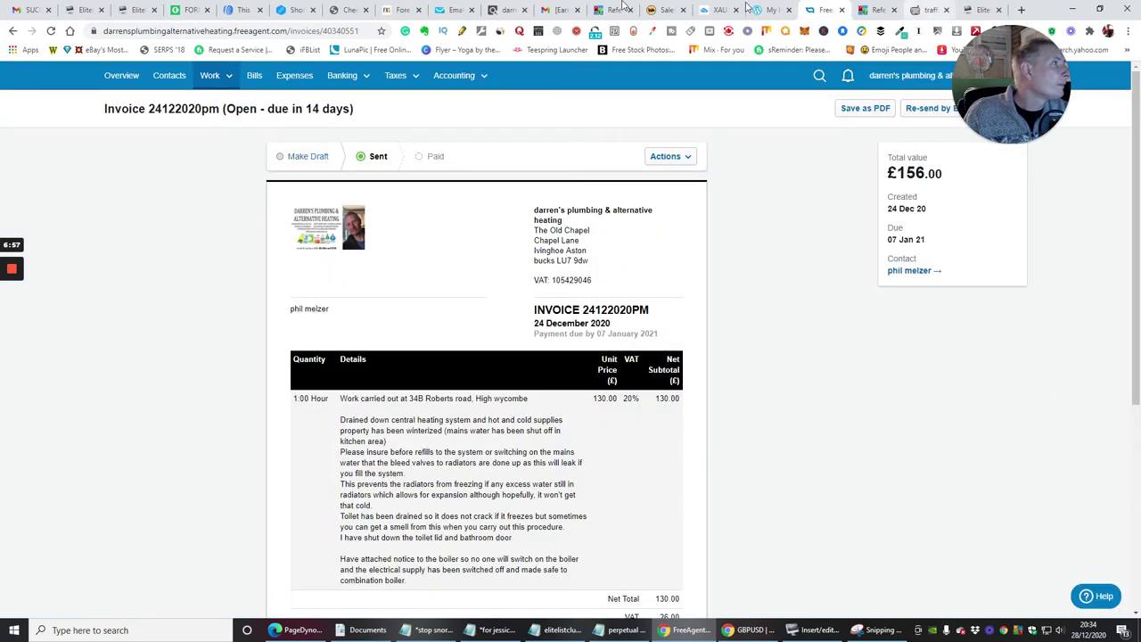
# Copy the Builderall short link for the freelifestyle perpetual sites URL and return to Elite List Club.
pyautogui.click(294, 10)
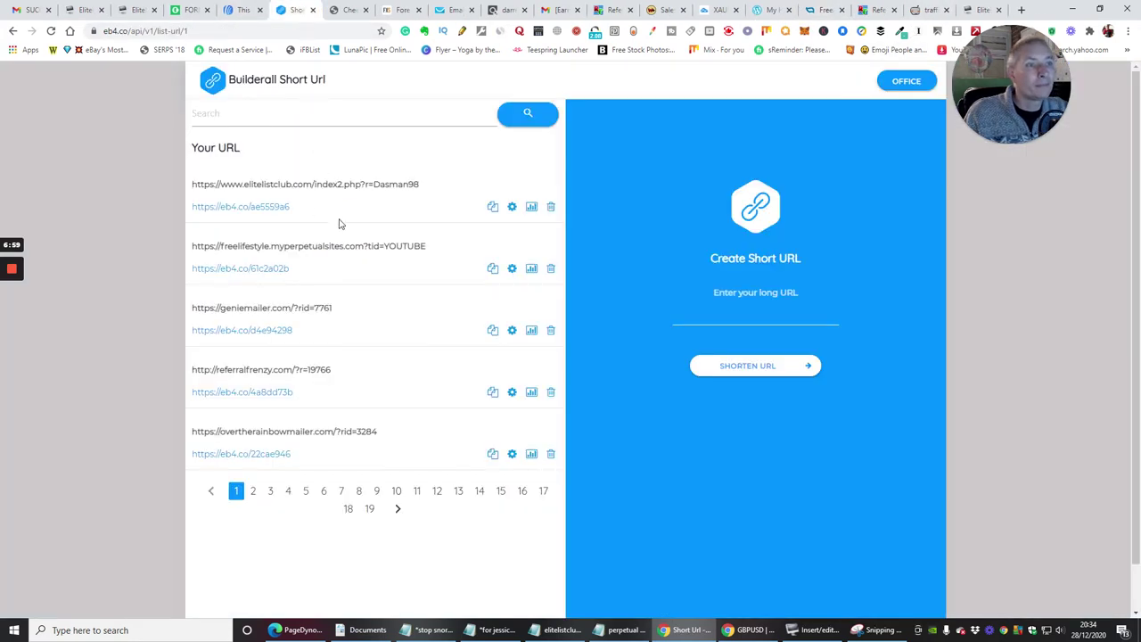
pyautogui.click(492, 268)
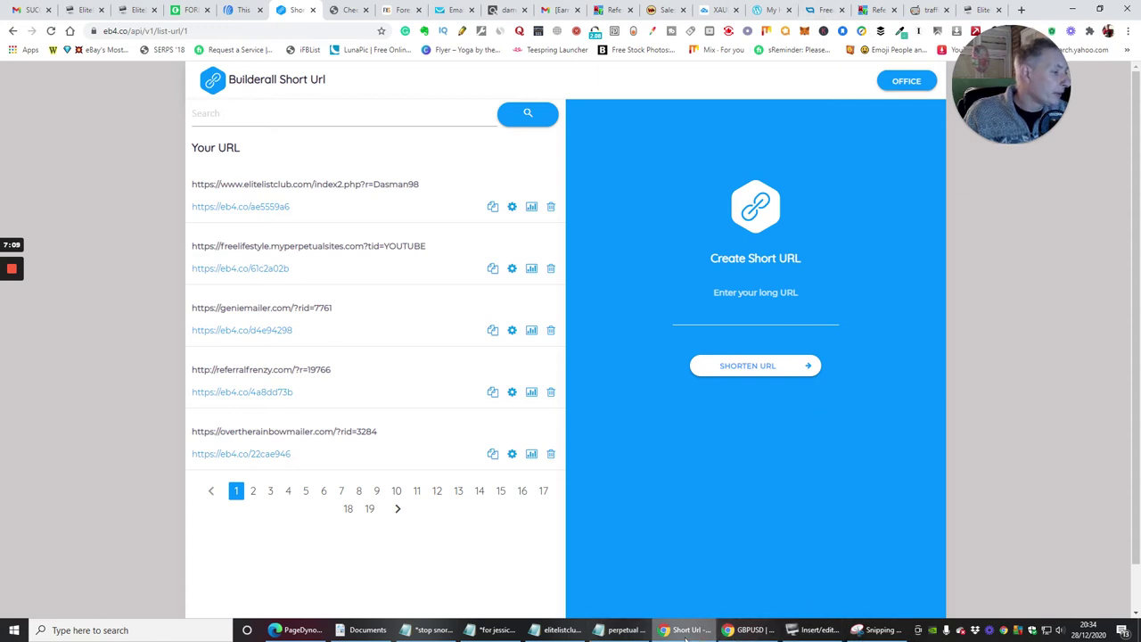
pyautogui.click(622, 630)
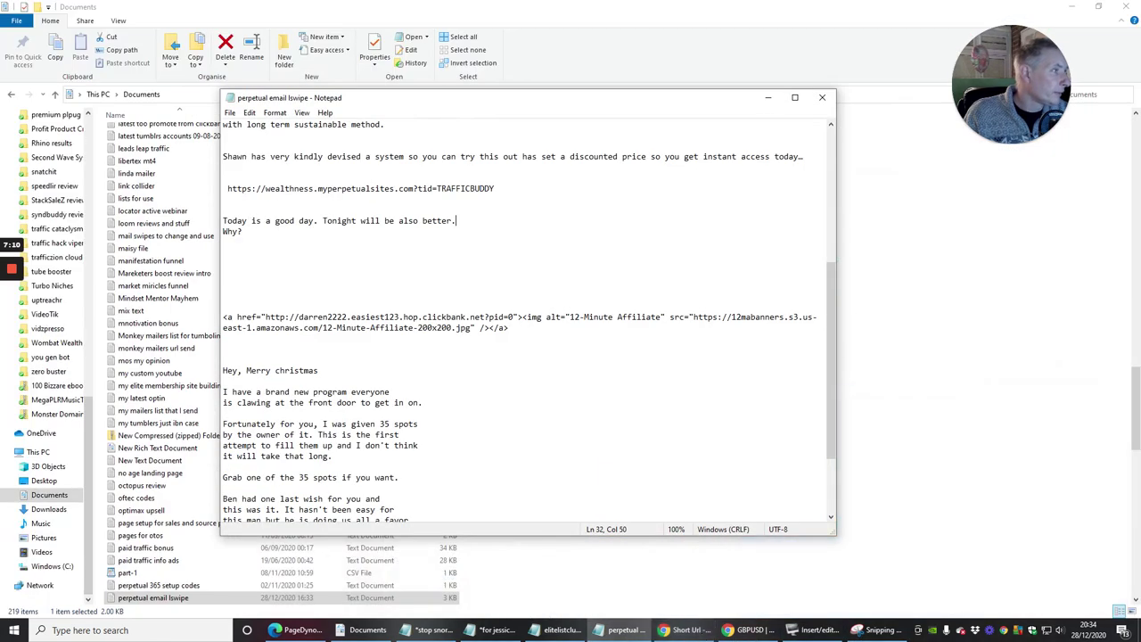
pyautogui.click(679, 631)
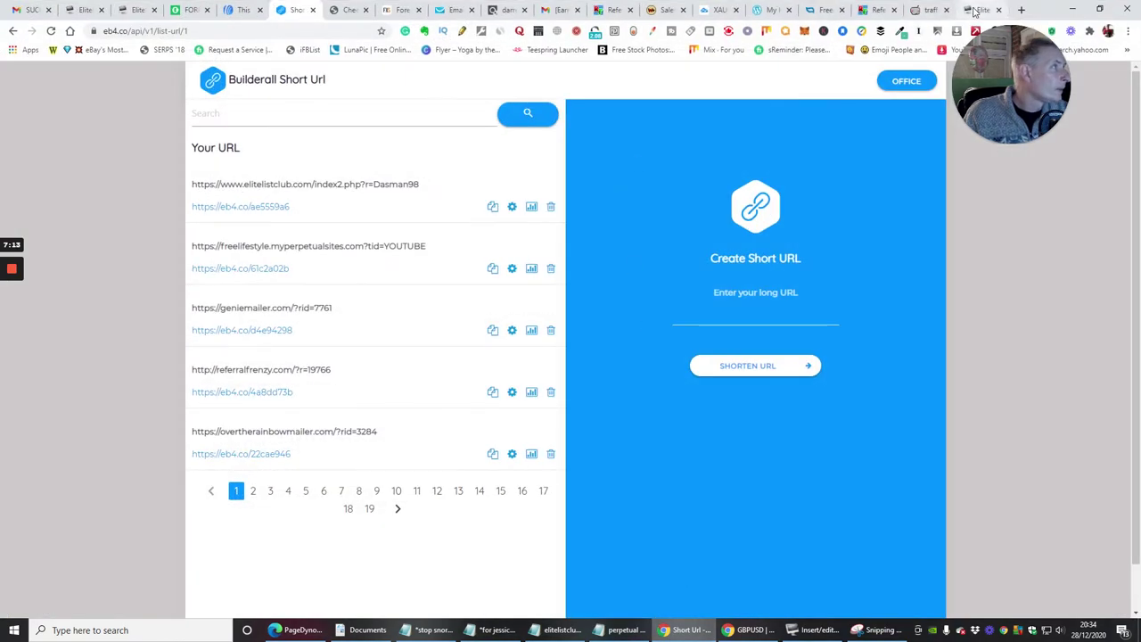
pyautogui.click(980, 10)
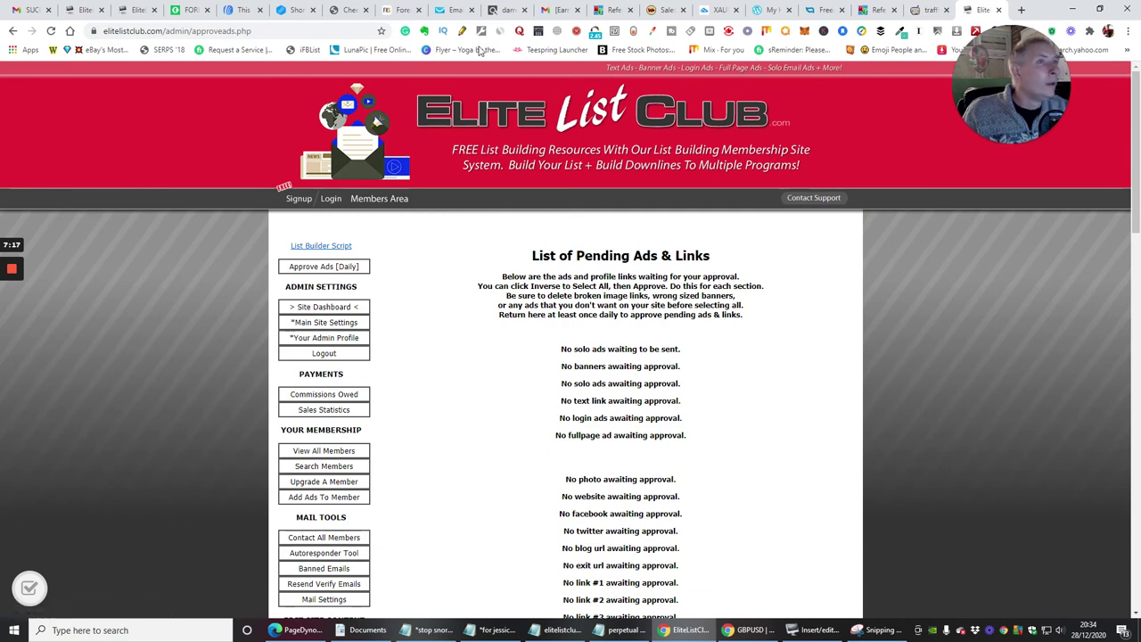
# On the Add your login ad page, select the line about Shawn revealing it all for linking.
pyautogui.click(136, 10)
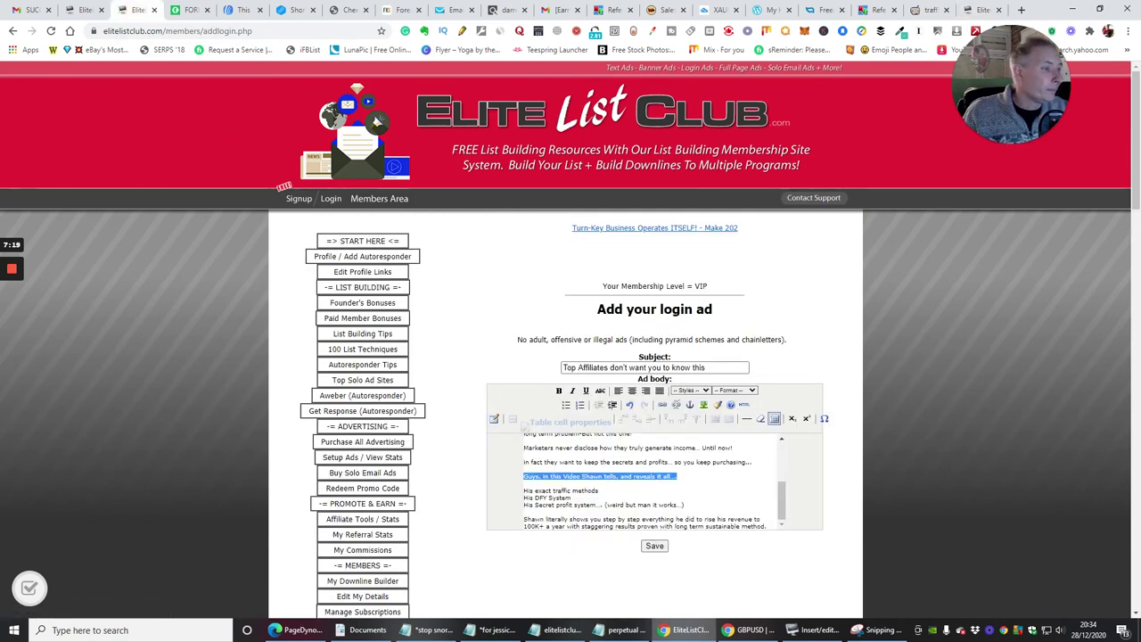
pyautogui.rightClick(622, 477)
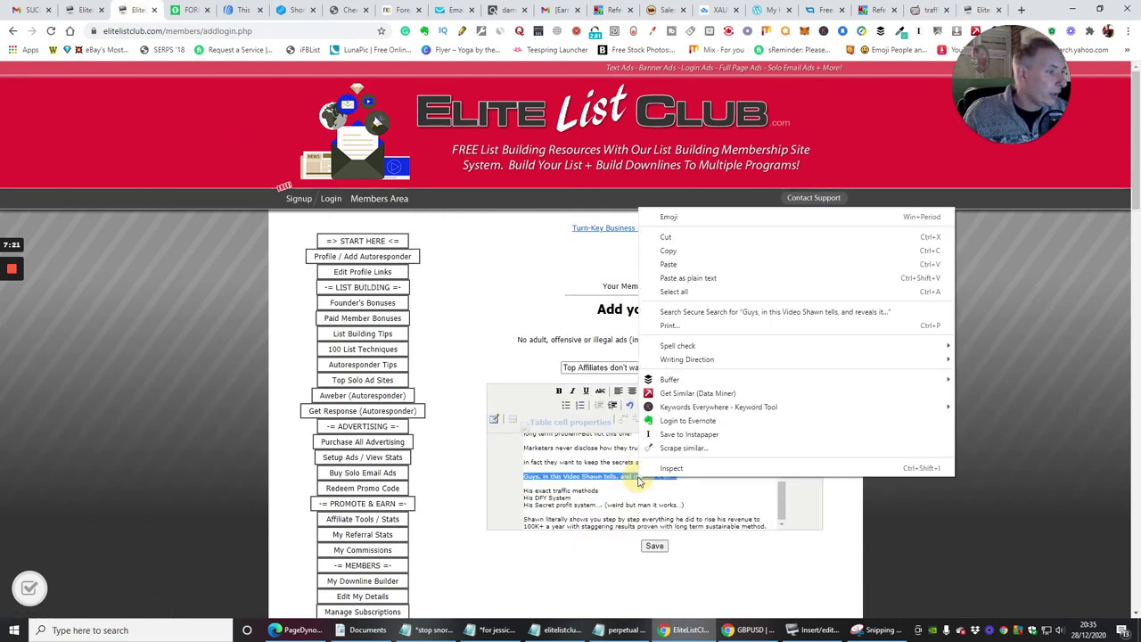
pyautogui.click(642, 485)
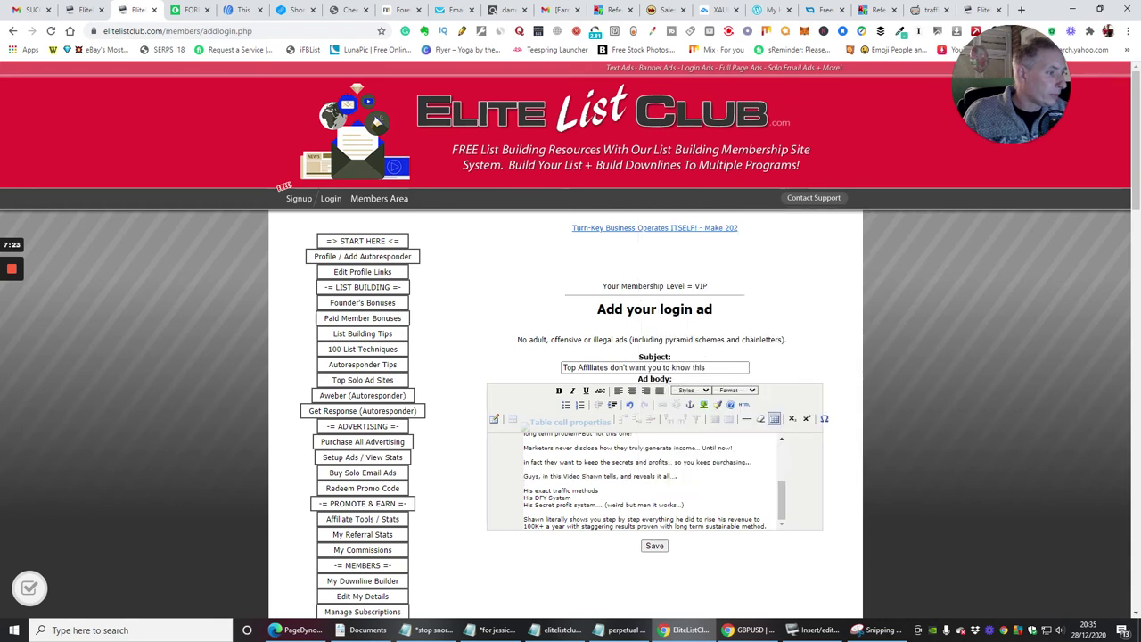
pyautogui.moveTo(678, 477); pyautogui.dragTo(525, 470)
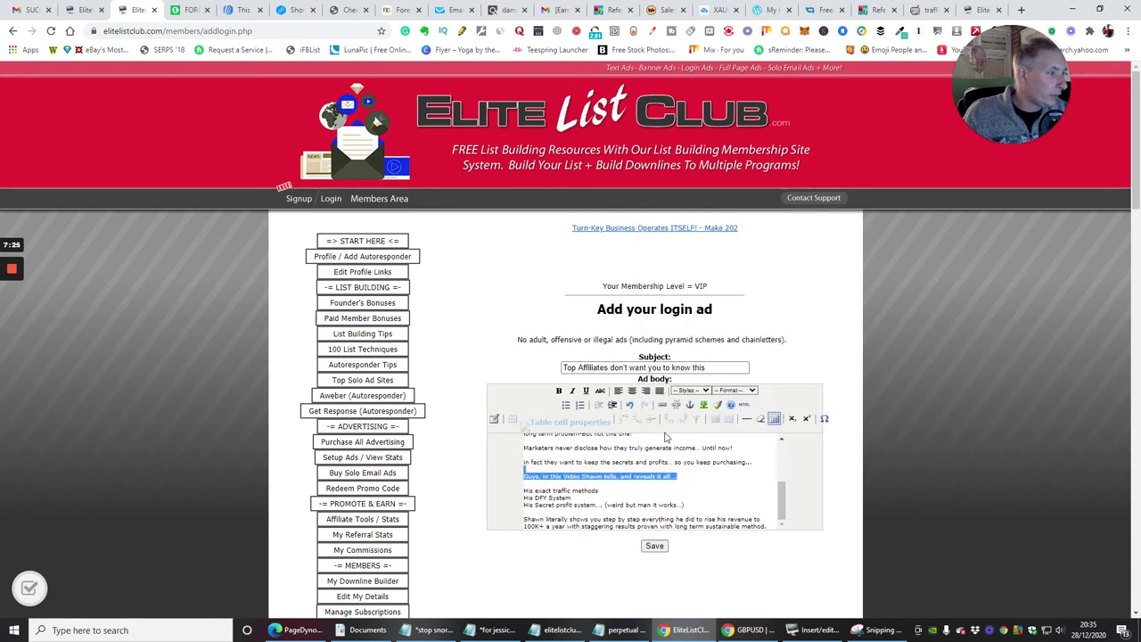
pyautogui.click(660, 405)
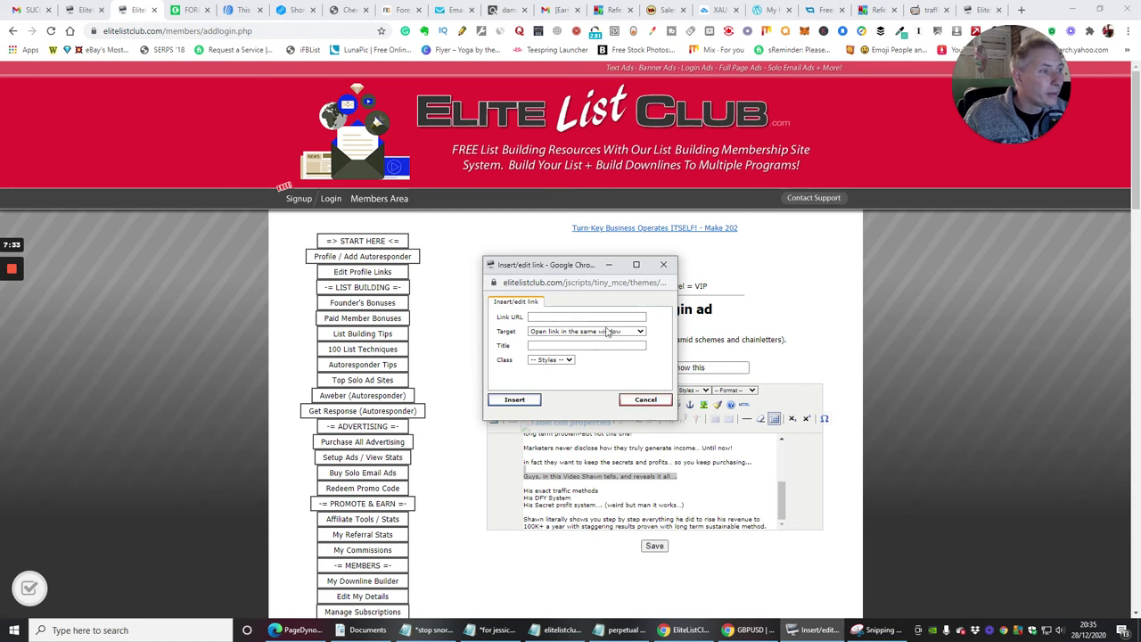
pyautogui.click(642, 333)
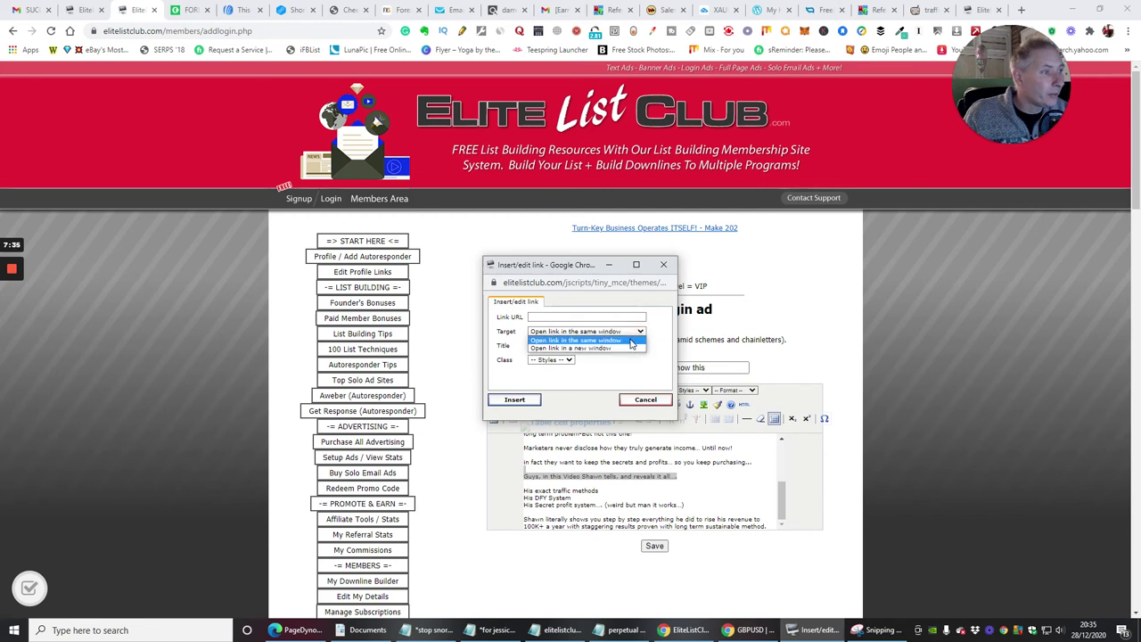
pyautogui.click(629, 347)
pyautogui.click(556, 317)
pyautogui.rightClick(557, 319)
pyautogui.click(584, 408)
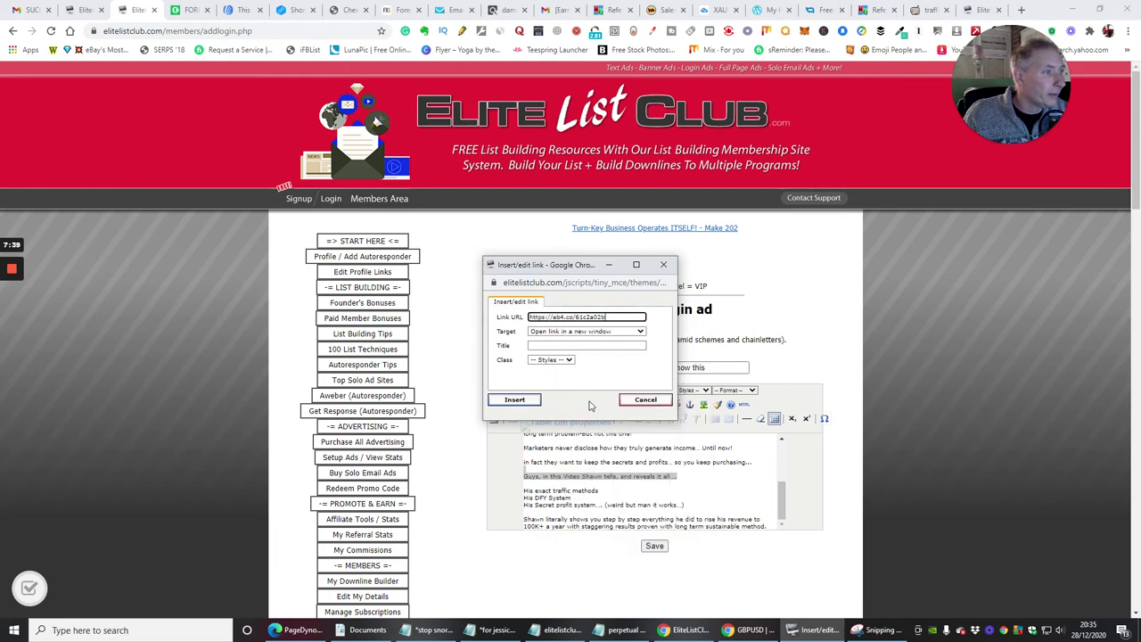
pyautogui.click(514, 399)
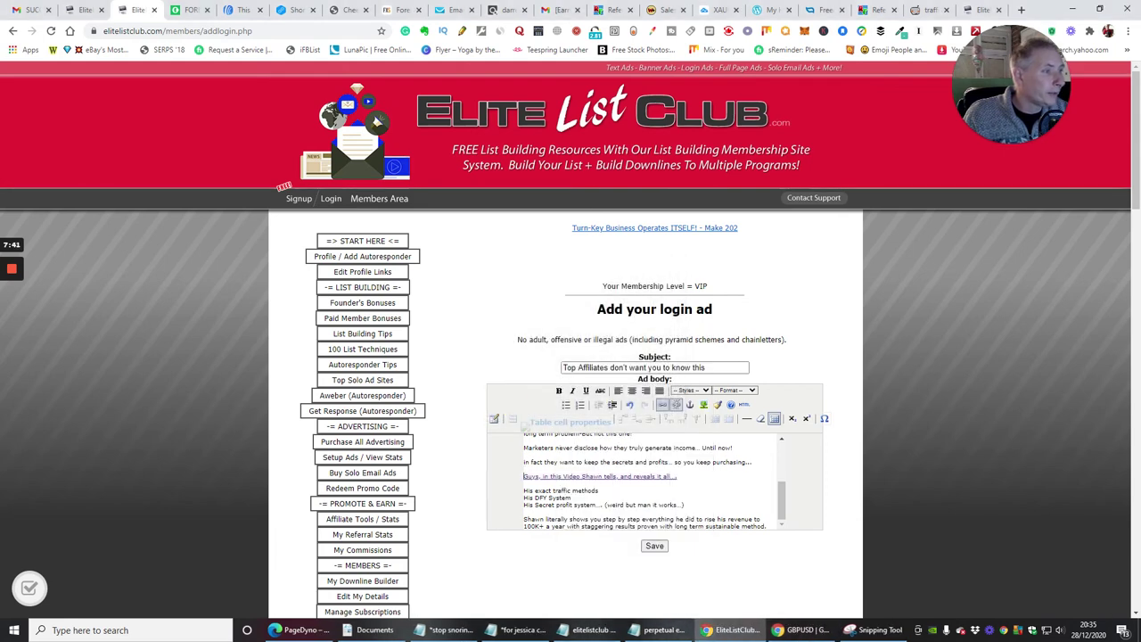
pyautogui.scroll(-1, 787, 286)
pyautogui.click(653, 448)
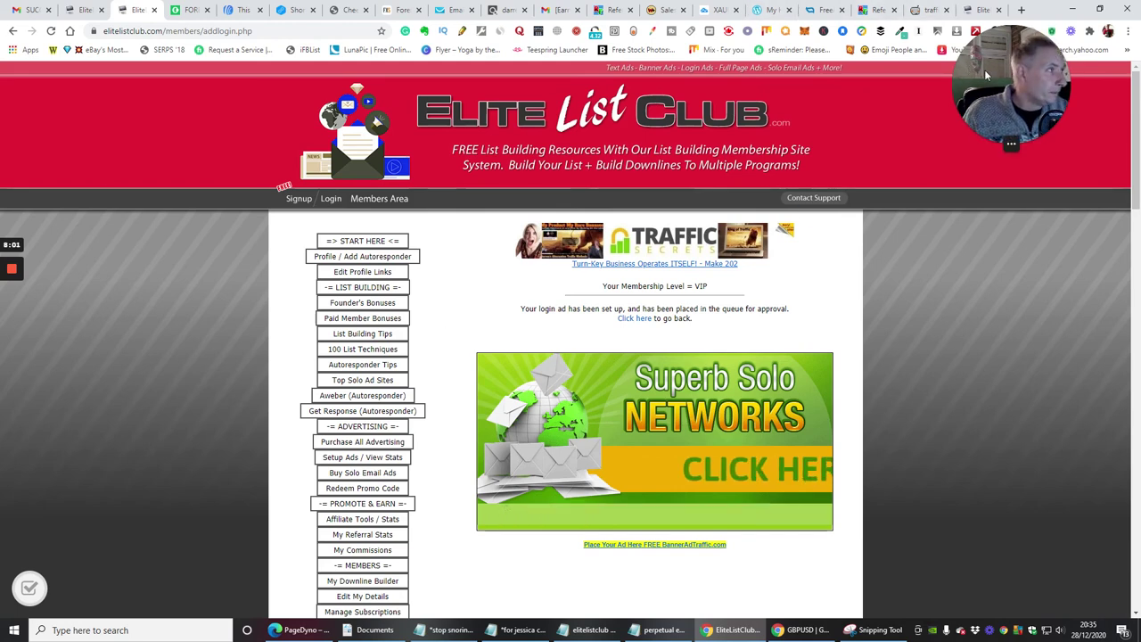
# Review the confirmation that the login ad is set up and queued for approval.
pyautogui.moveTo(985, 75); pyautogui.dragTo(57, 466)
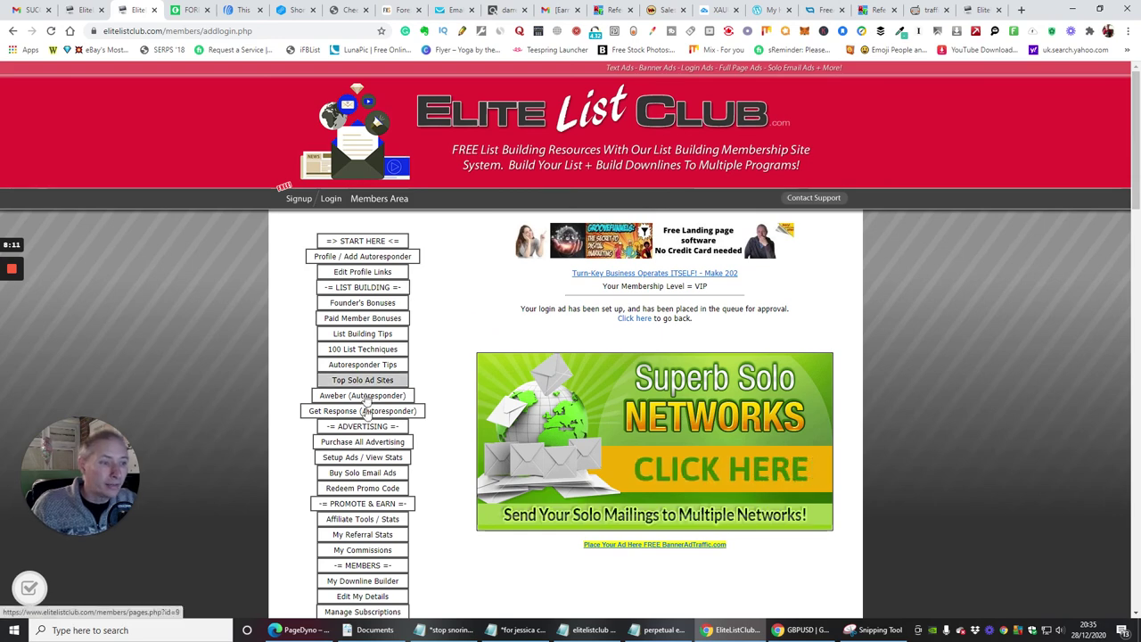
# Open Setup Ads / View Stats and scroll through the lifetime banner, banner and solo ad statistics.
pyautogui.click(346, 457)
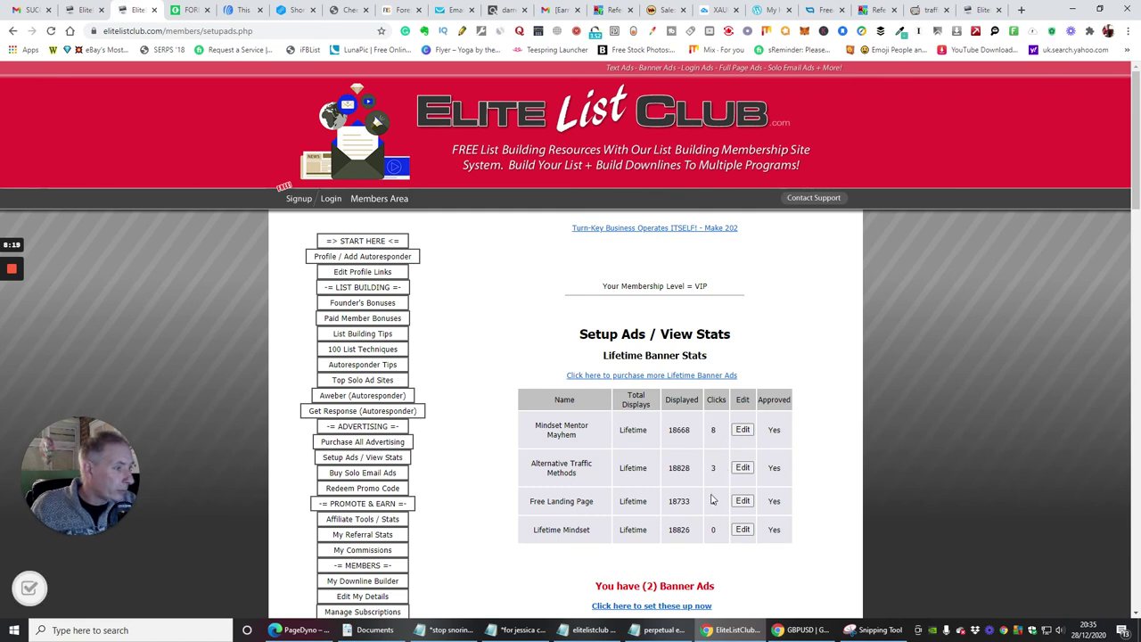
pyautogui.scroll(-6, 805, 369)
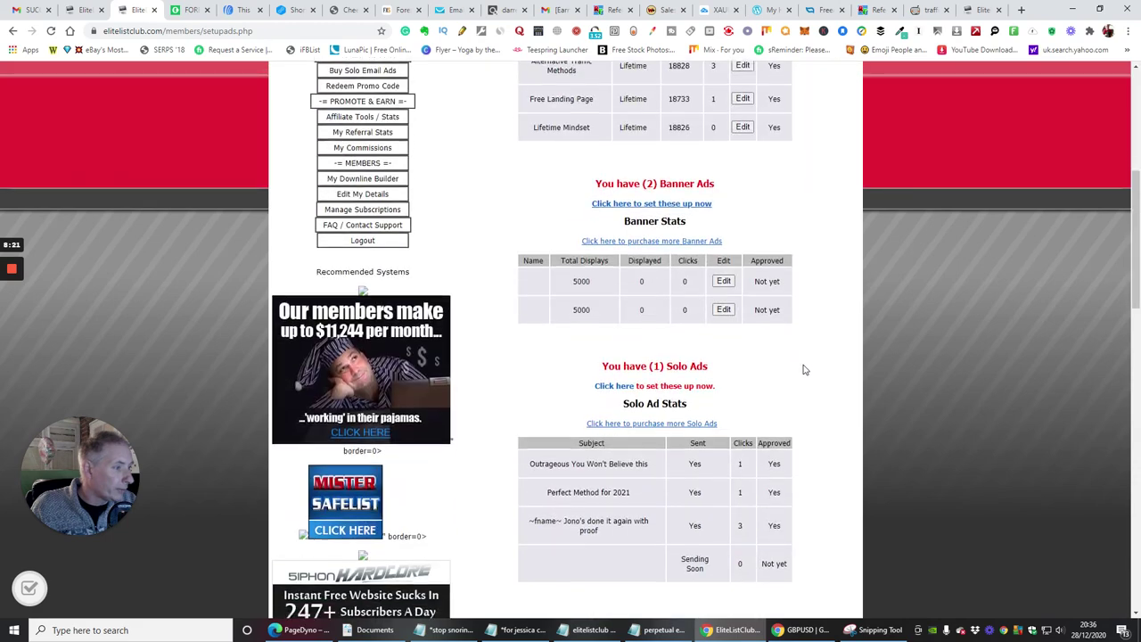
pyautogui.scroll(-8, 750, 300)
pyautogui.scroll(15, 660, 259)
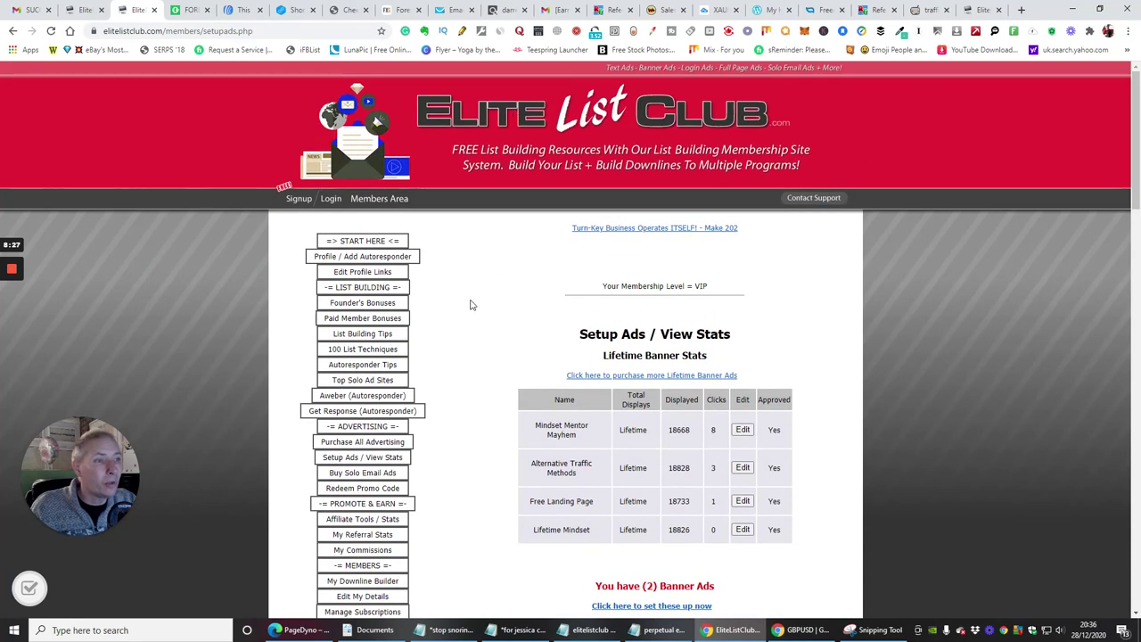
pyautogui.scroll(-2, 420, 250)
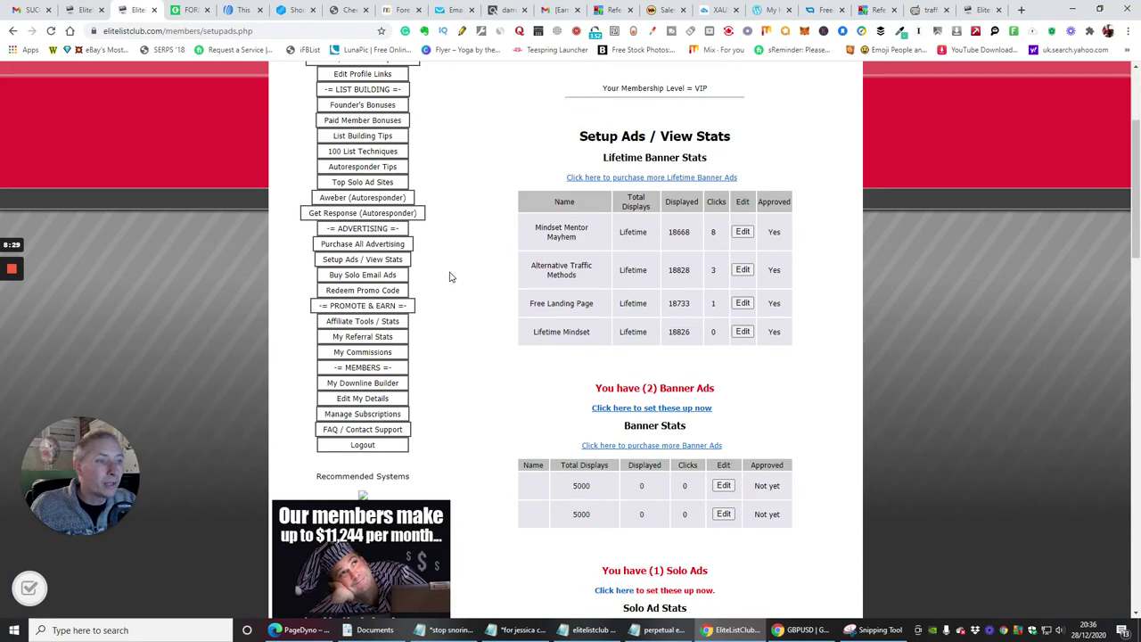
# Open My Commissions and review the table showing $72.80 owed across three commissions.
pyautogui.click(362, 259)
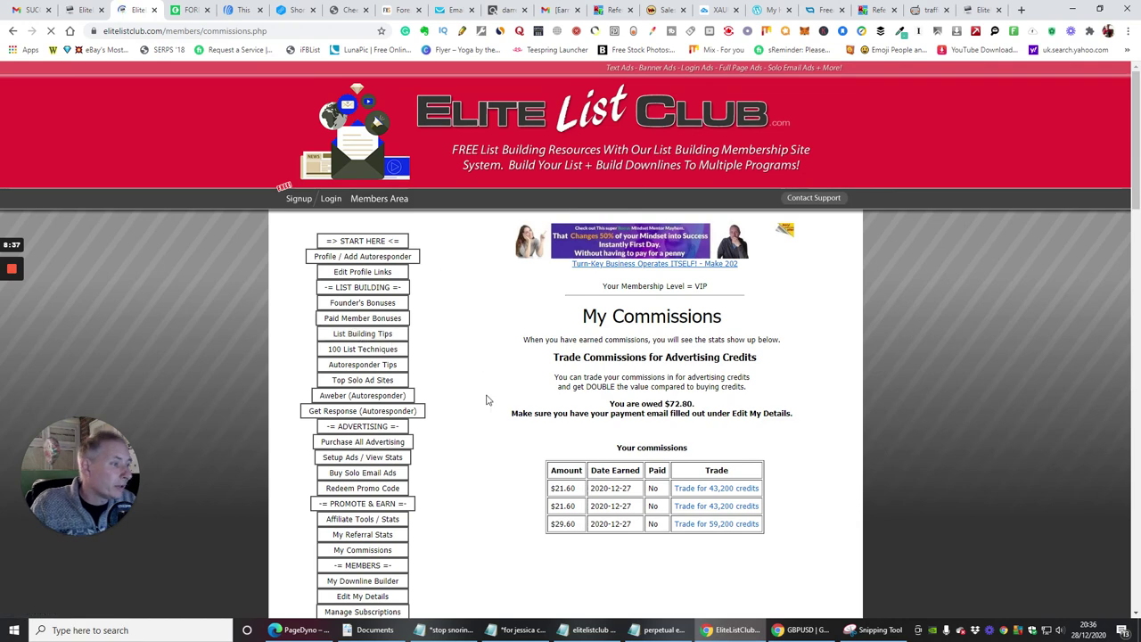
pyautogui.scroll(-2, 484, 402)
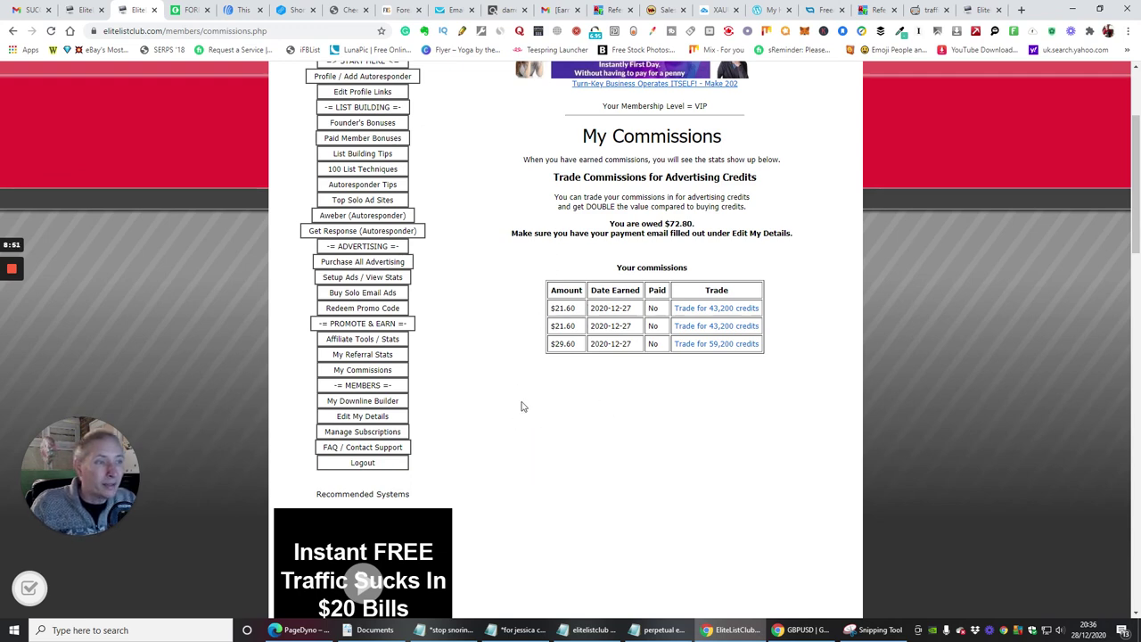
pyautogui.scroll(1, 497, 372)
pyautogui.scroll(1, 479, 422)
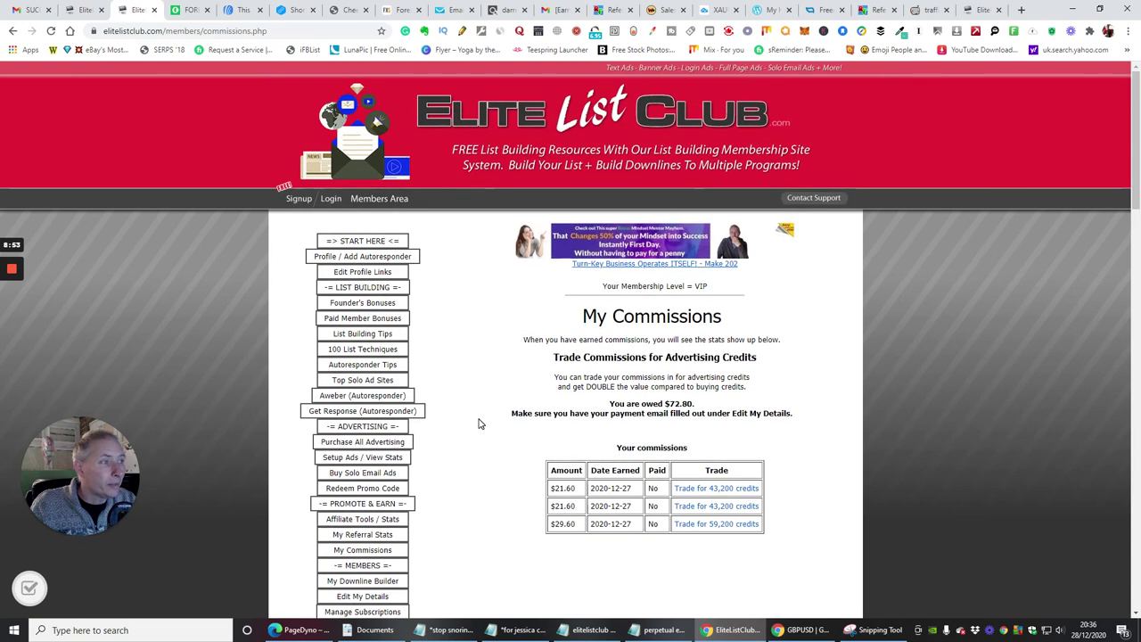